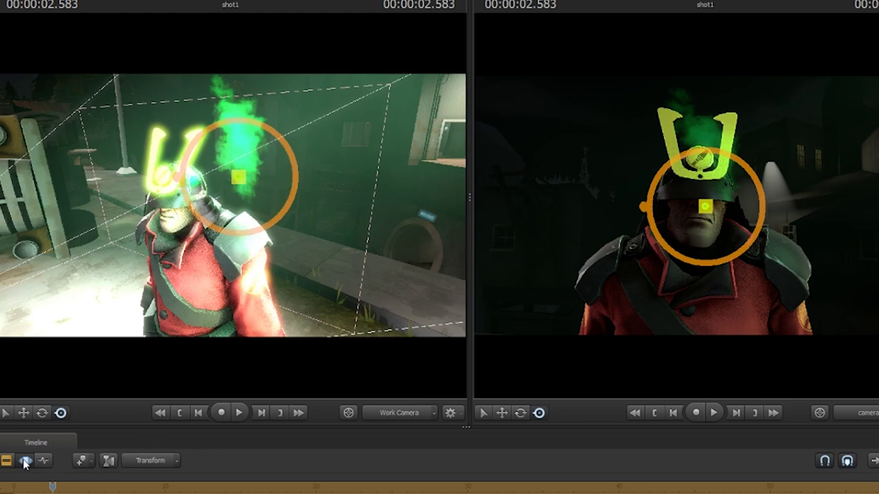
mouse_move(54, 486)
left_mouse_down()
mouse_move(0, 486)
mouse_move(46, 488)
left_mouse_up()
mouse_move(184, 273)
left_mouse_down()
mouse_move(289, 273)
mouse_move(184, 273)
left_mouse_up()
key("a")
key("w")
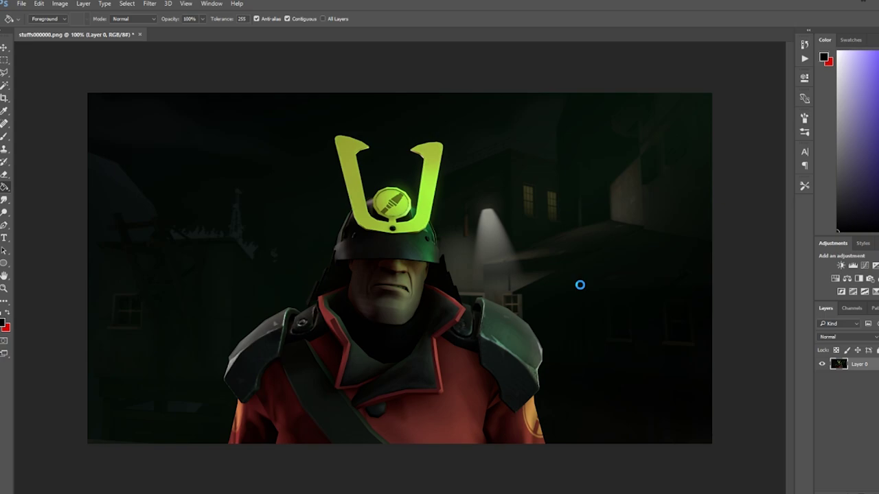
In Photoshop, duplicate Layer 0 of the soldier render and hide the original layer
left_click(629, 255)
key("ctrl+z")
left_click(5, 137)
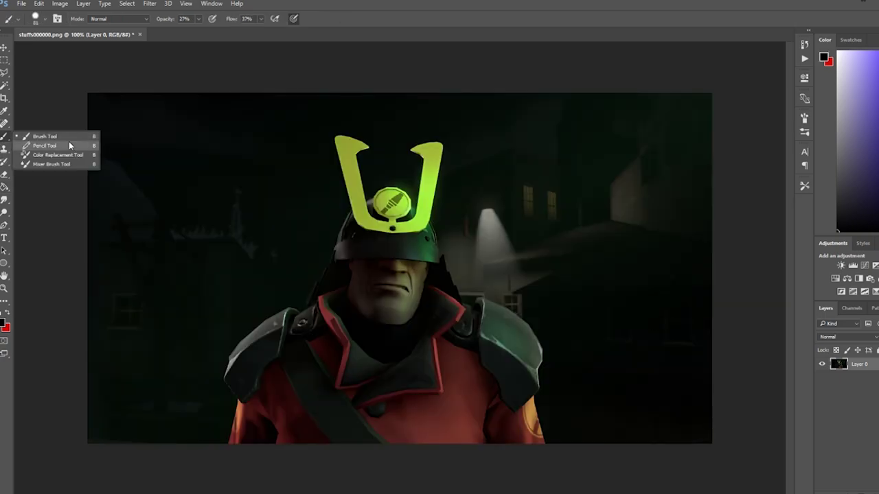
double_click(851, 364)
left_click(835, 173)
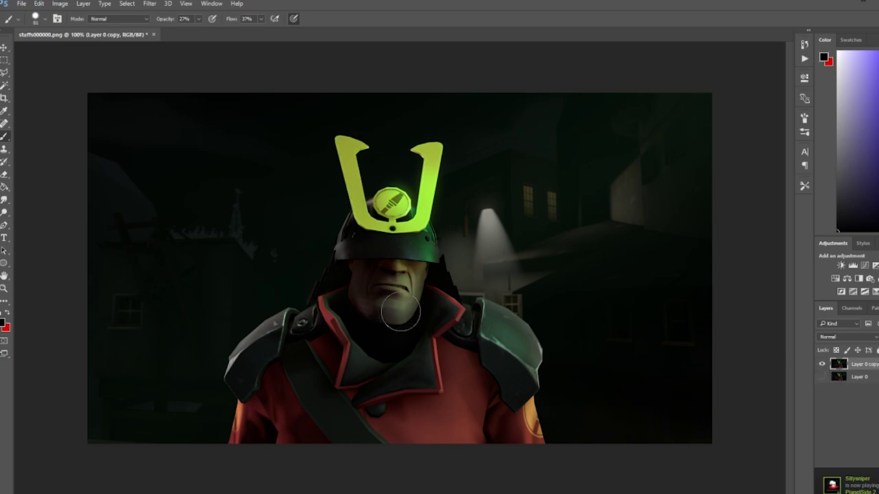
Smooth the soldier's face and chin on the duplicated layer with the Smudge tool at 30% strength
left_click(5, 201)
key("ctrl+plus")
key("ctrl+plus")
left_click_drag(378, 309, 551, 192)
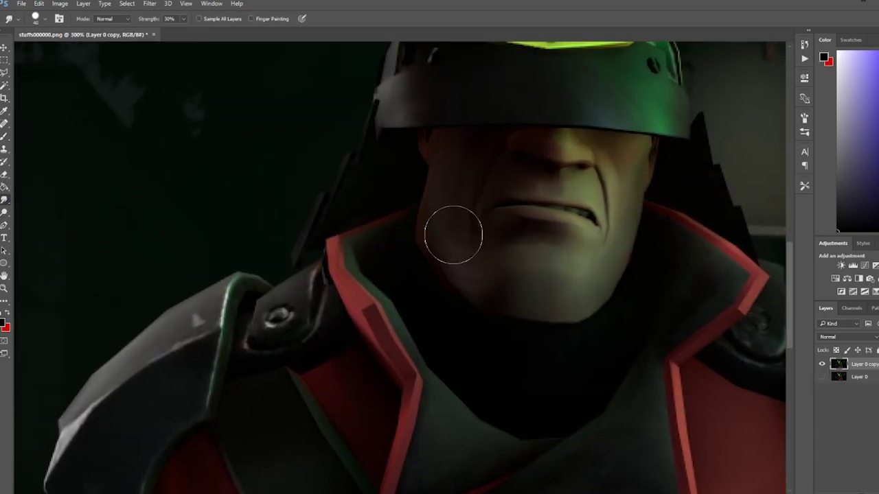
scroll(573, 254, "up", 5)
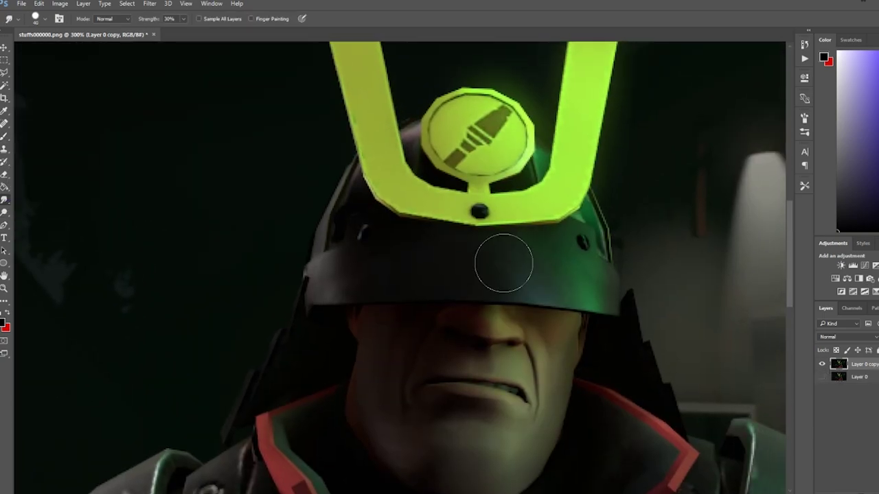
Smudge the red jacket and sleeves smooth on the duplicated layer, and undo the last stroke
scroll(446, 261, "down", 5)
scroll(556, 260, "down", 5)
left_click_drag(527, 210, 471, 226)
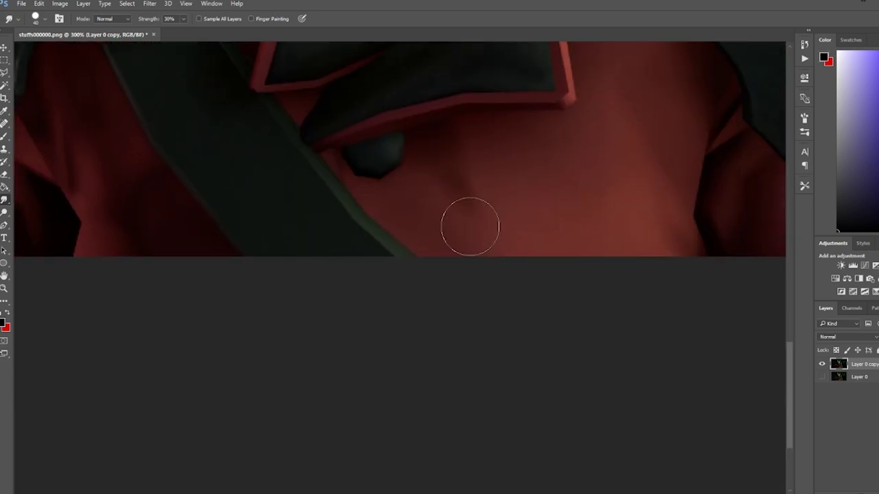
left_click_drag(394, 195, 575, 237)
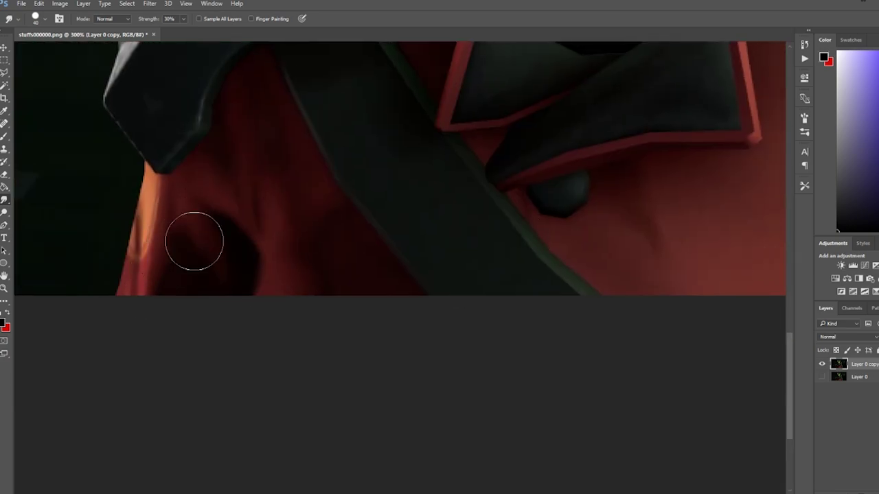
scroll(194, 241, "up", 6)
left_click_drag(638, 124, 323, 141)
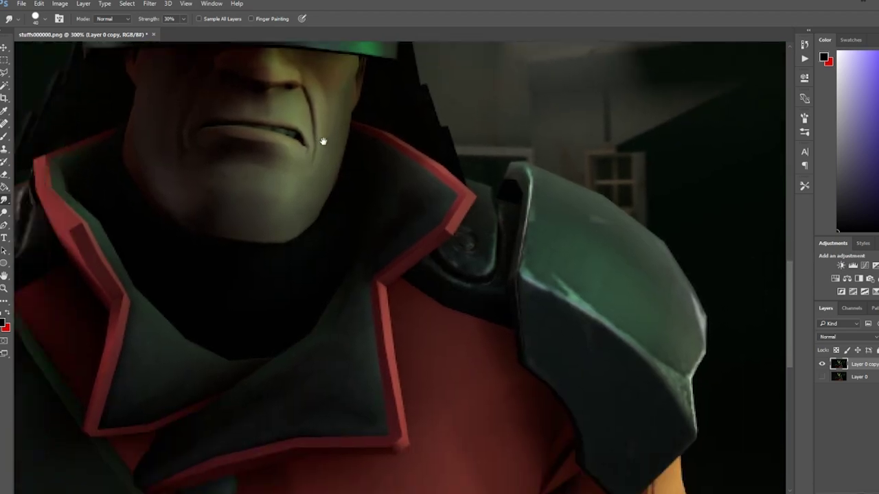
left_click_drag(374, 188, 282, 241)
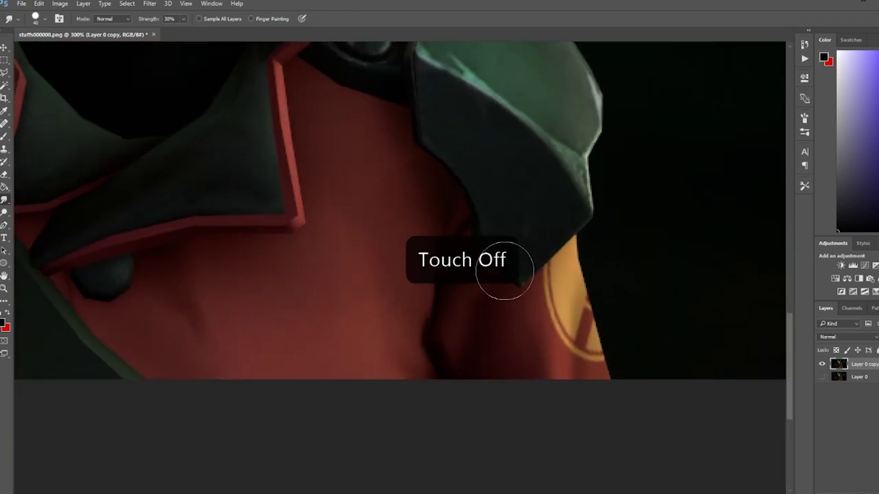
key("ctrl+alt+z")
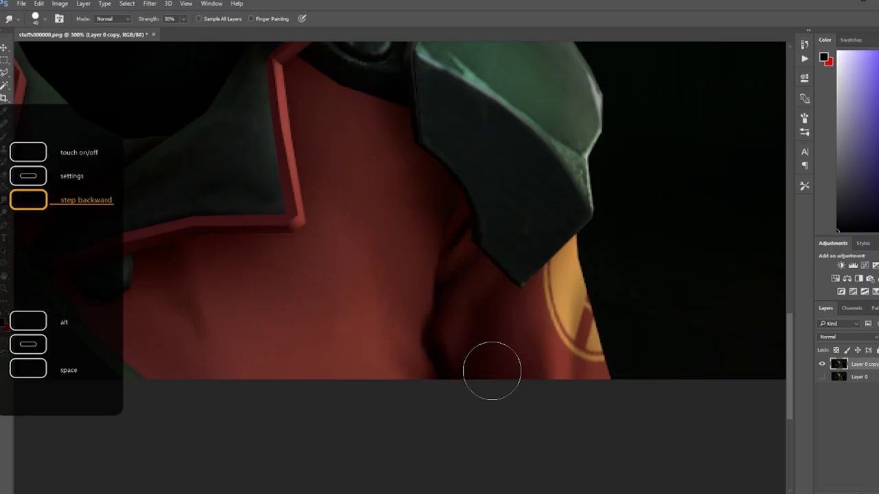
Add a new layer and outline the dark fold beside the green-lit shoulder armour with the Polygonal Lasso
key("ctrl+shift+alt+n")
key("l")
left_click_drag(455, 188, 474, 221)
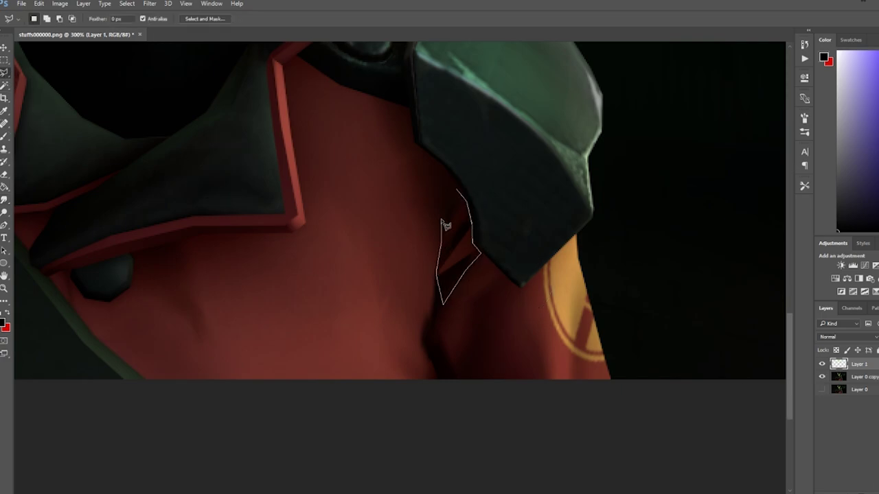
left_click(455, 190)
Set the brush opacity and flow to 100%, paint black shading inside the selected fold, and deselect it
left_click(4, 136)
left_click_drag(200, 19, 240, 31)
left_click_drag(259, 19, 295, 32)
left_click_drag(471, 240, 450, 271)
left_click(4, 200)
key("ctrl+d")
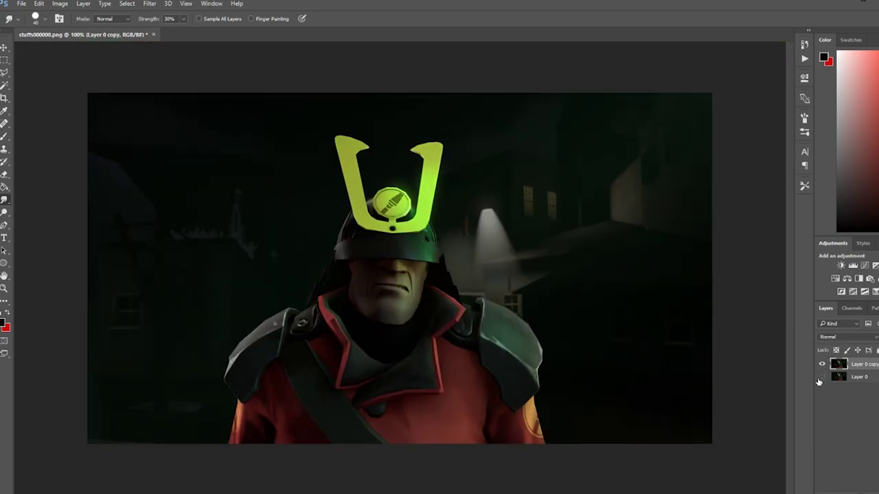
Darken the duplicated layer and strengthen its contrast with repeated Exposure adjustments
left_click(59, 3)
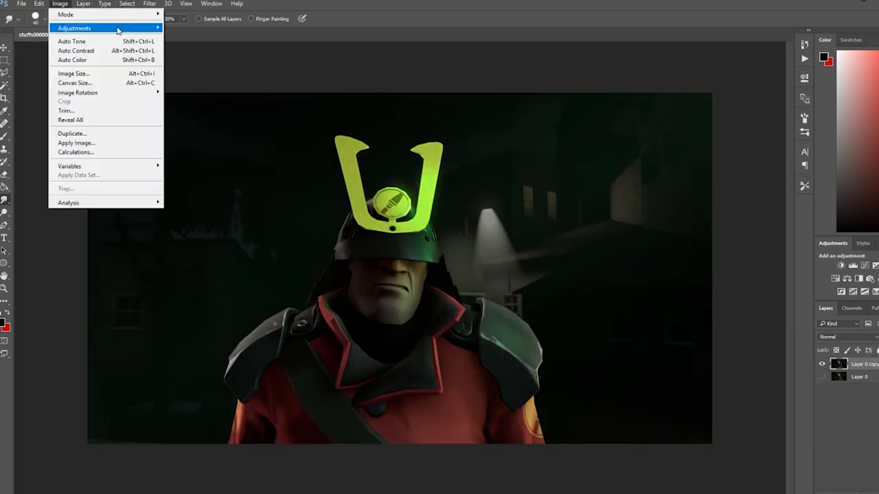
left_click(206, 57)
mouse_move(500, 218)
left_mouse_down()
mouse_move(492, 240)
mouse_move(508, 240)
mouse_move(514, 219)
left_mouse_up()
left_click_drag(501, 259, 524, 258)
left_click_drag(514, 219, 501, 240)
left_click(593, 206)
left_click(60, 3)
left_click(206, 57)
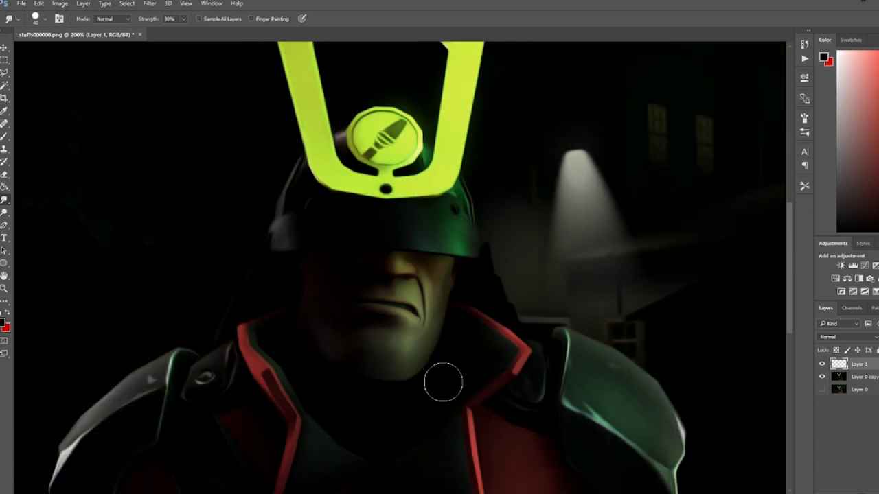
Pick bright green for the brush, try wavy flame strokes beside the helmet on Layer 1, and undo them
key("b")
left_click(497, 358, "alt")
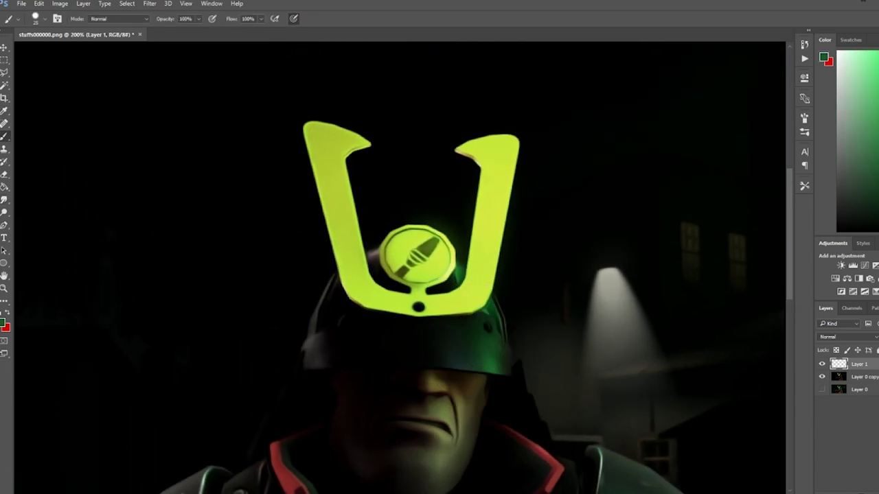
left_click_drag(231, 117, 251, 312)
key("ctrl+z")
mouse_move(230, 89)
left_mouse_down()
mouse_move(247, 313)
mouse_move(302, 343)
left_mouse_up()
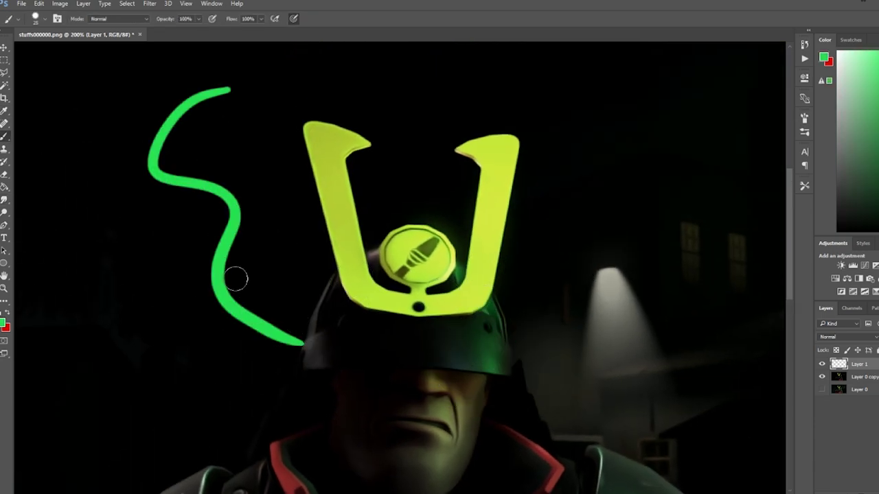
key("ctrl+z")
Paint the first green outline stroke of a flame tip beside the helmet's rim, undoing the surplus strokes
left_click_drag(224, 285, 280, 359)
mouse_move(232, 301)
left_mouse_down()
mouse_move(299, 320)
mouse_move(262, 135)
mouse_move(311, 315)
left_mouse_up()
key("ctrl+z")
key("ctrl+alt+z")
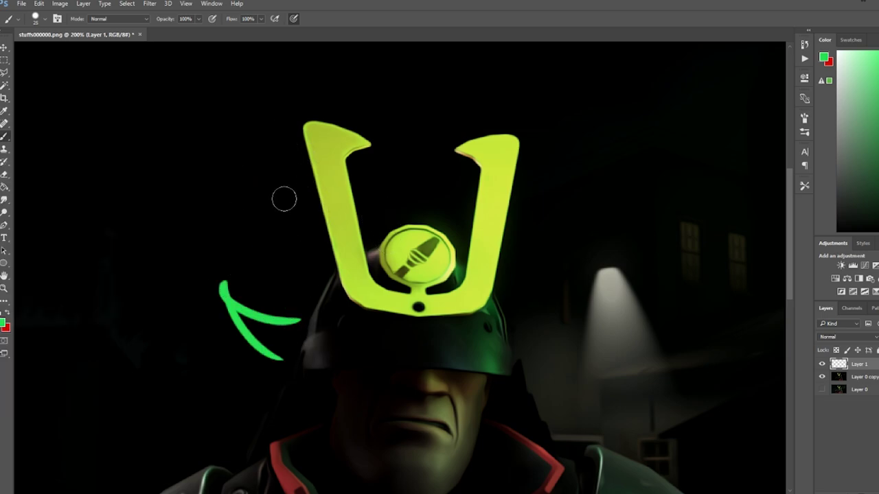
key("ctrl+alt+z")
Continue the green flame outline over the helmet horns, around the lamp side and back along the brim
mouse_move(221, 282)
left_mouse_down()
mouse_move(270, 307)
mouse_move(285, 92)
mouse_move(260, 121)
mouse_move(538, 130)
mouse_move(557, 120)
left_mouse_up()
key("ctrl+alt+z")
mouse_move(265, 94)
left_mouse_down()
mouse_move(356, 197)
mouse_move(460, 197)
mouse_move(292, 158)
mouse_move(410, 217)
left_mouse_up()
key("ctrl+alt+z")
mouse_move(382, 216)
left_mouse_down()
mouse_move(447, 127)
mouse_move(517, 176)
left_mouse_up()
mouse_move(515, 173)
left_mouse_down()
mouse_move(484, 164)
mouse_move(519, 226)
left_mouse_up()
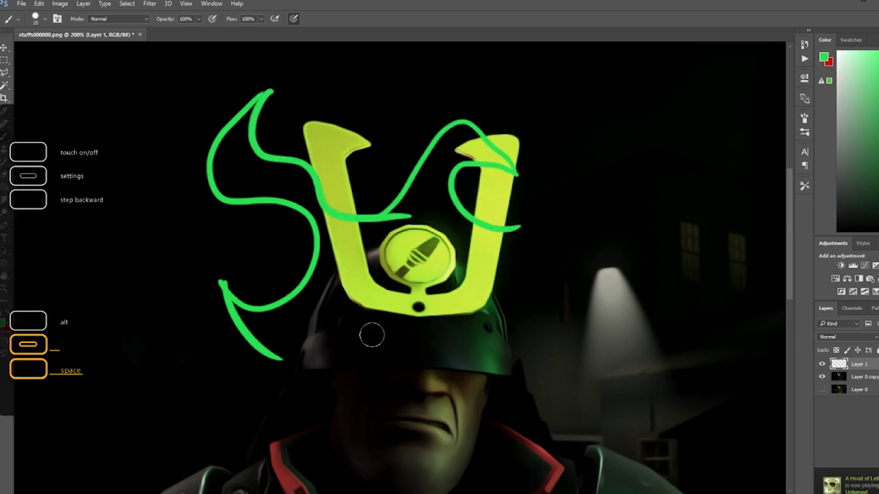
mouse_move(283, 354)
left_mouse_down()
mouse_move(477, 381)
mouse_move(612, 229)
mouse_move(620, 241)
mouse_move(501, 223)
left_mouse_up()
key("ctrl+alt+z")
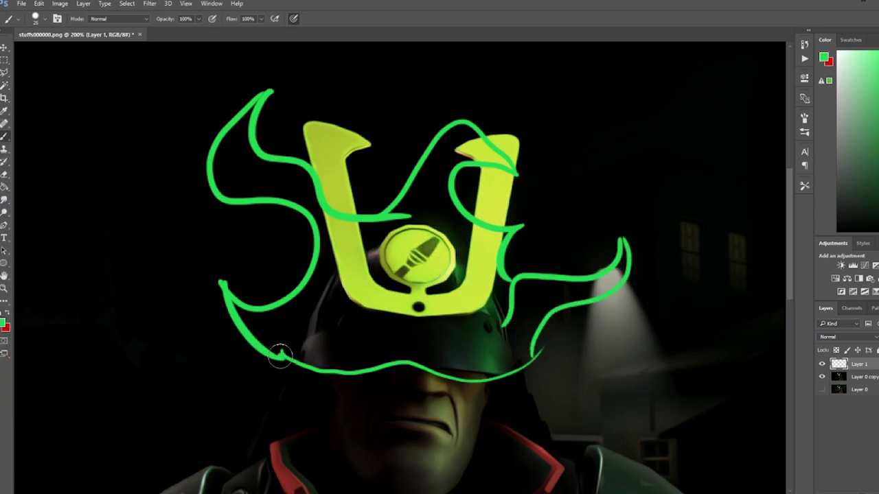
Fill the flame outline and its remaining gaps with bright green, and lower Layer 1's opacity
key("g")
left_click(402, 330)
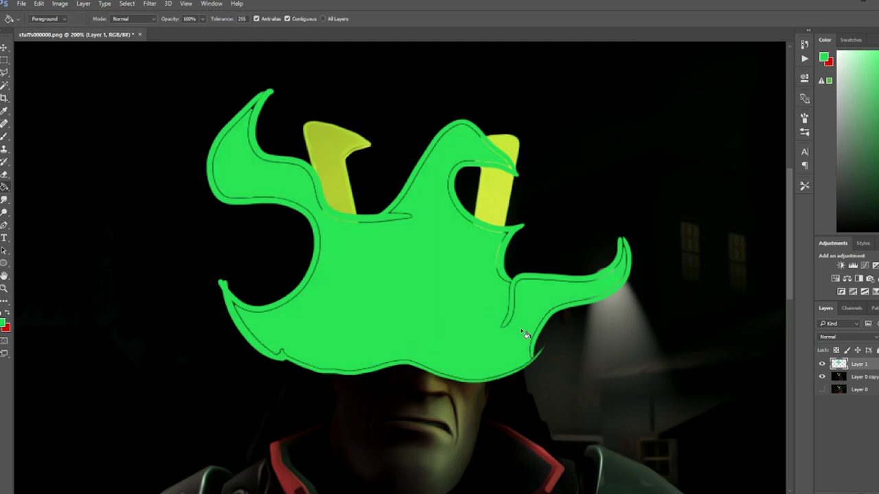
left_click(519, 310)
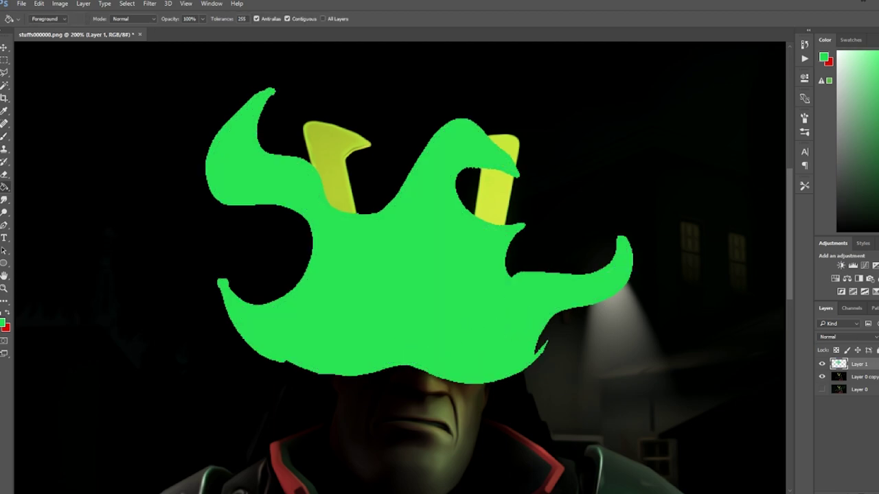
key("5")
Apply Liquify to Layer 1 with a size 300 brush, sweeping the flame tips toward the lamp
left_click(149, 3)
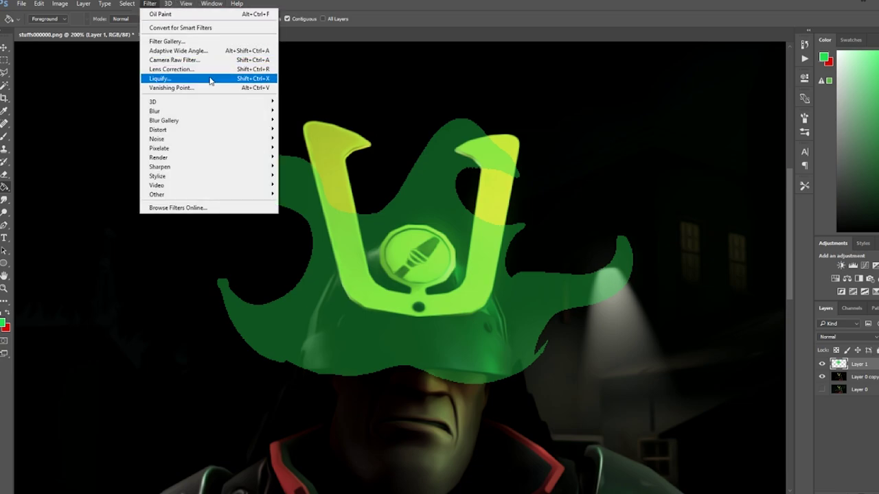
left_click(212, 80)
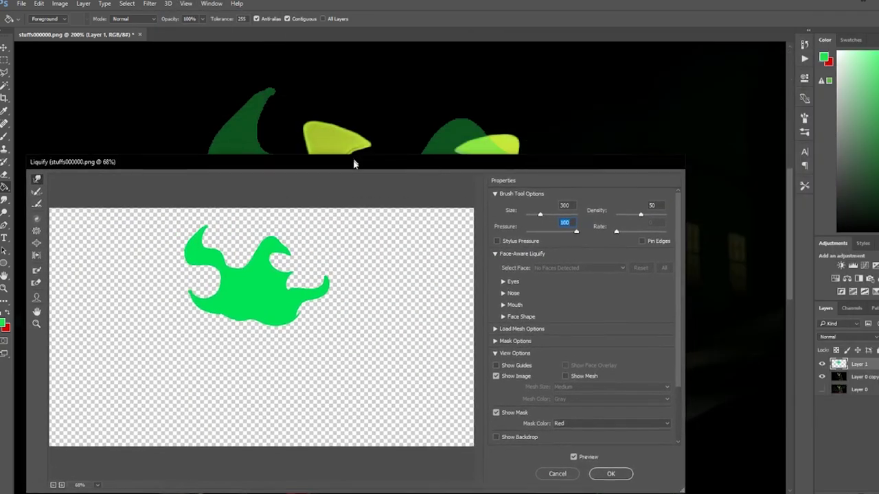
mouse_move(439, 146)
left_mouse_down()
mouse_move(439, 264)
mouse_move(463, 410)
mouse_move(506, 257)
mouse_move(498, 201)
mouse_move(483, 203)
left_mouse_up()
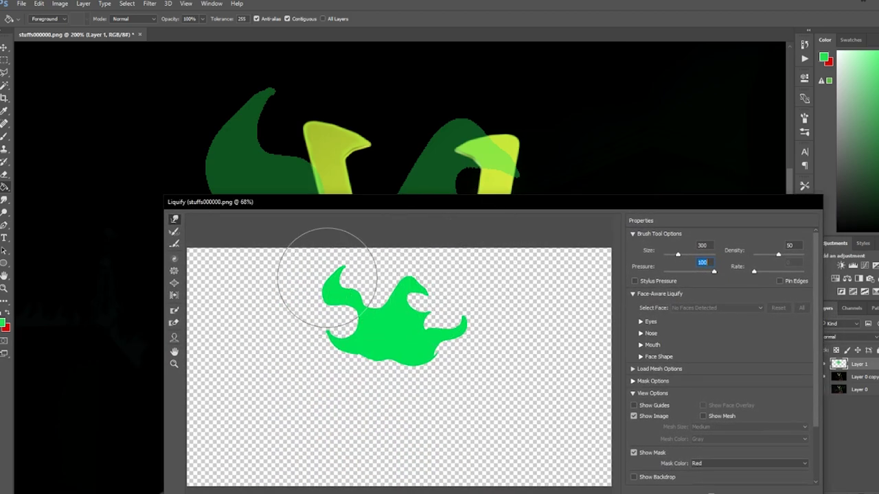
mouse_move(318, 280)
left_mouse_down()
mouse_move(407, 290)
mouse_move(422, 278)
mouse_move(423, 299)
mouse_move(408, 307)
mouse_move(393, 284)
mouse_move(402, 277)
mouse_move(389, 291)
mouse_move(420, 322)
mouse_move(452, 330)
mouse_move(425, 349)
mouse_move(369, 360)
mouse_move(341, 263)
mouse_move(451, 329)
left_mouse_up()
key("Return")
Reopen Liquify on Layer 1 and push the upper flame wisp and the flame's lower edge into shape
left_click(149, 4)
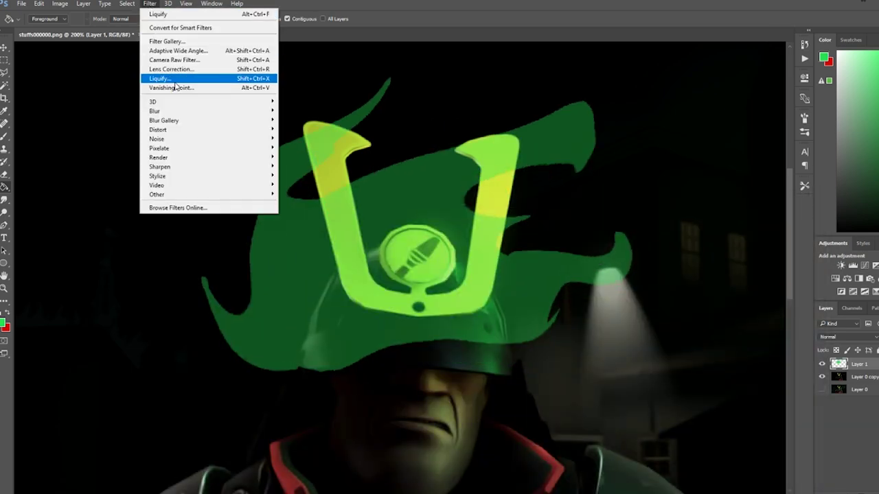
left_click(181, 85)
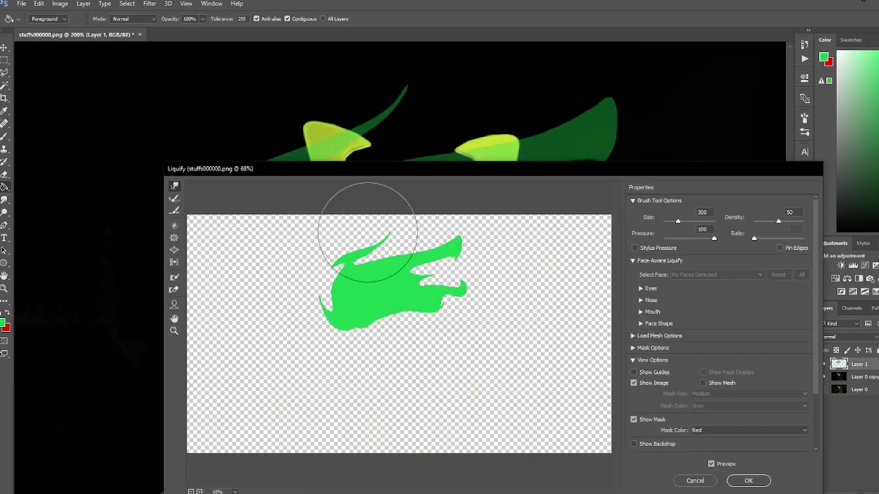
left_click_drag(368, 232, 375, 229)
left_click_drag(332, 337, 377, 343)
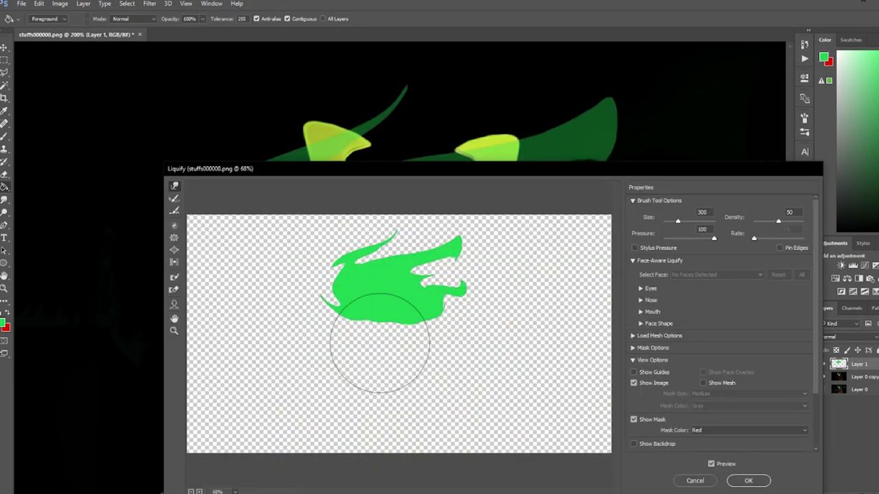
Reduce the Liquify brush size to 125 and pull a new flame tongue out of the shape's lower edge
key("bracketleft")
key("bracketleft")
key("bracketleft")
key("bracketleft")
key("bracketleft")
left_click_drag(426, 328, 459, 331)
left_click_drag(366, 322, 390, 324)
left_click_drag(446, 313, 470, 306)
key("ctrl+z")
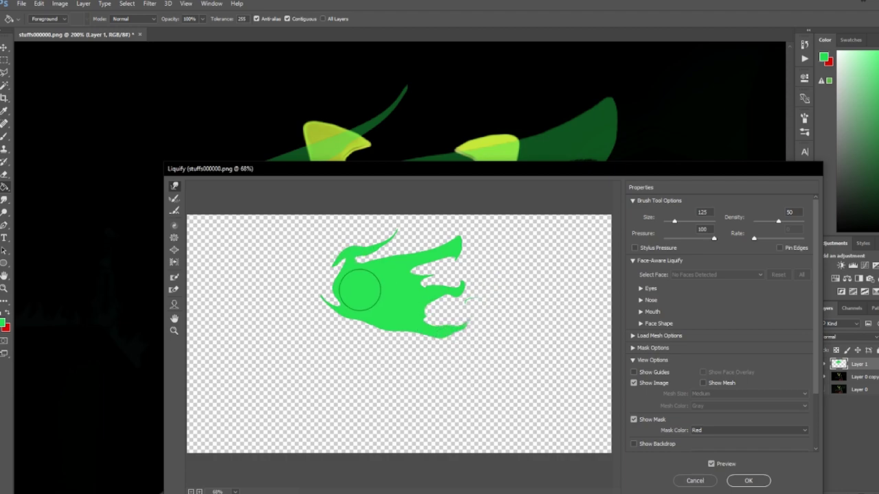
Bloat the base of the upper flame wisp and apply the Liquify changes
left_click(174, 237)
left_click(174, 250)
left_click(361, 267)
left_click(749, 480)
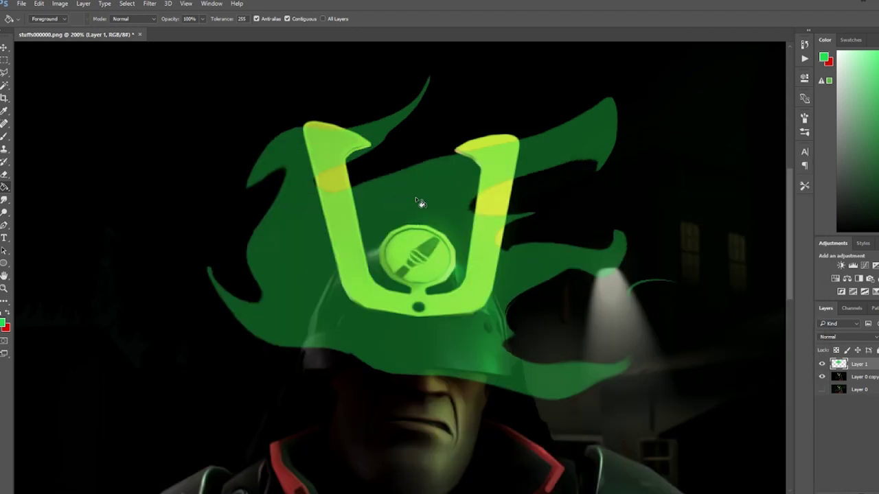
Smudge the flame's low outer tip and soften its lower edge along the helmet brim
left_click_drag(446, 197, 449, 229)
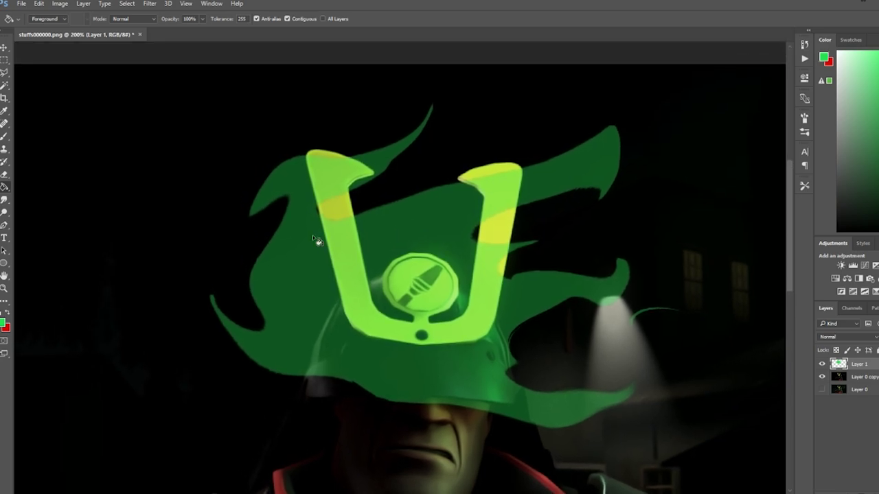
left_click(5, 202)
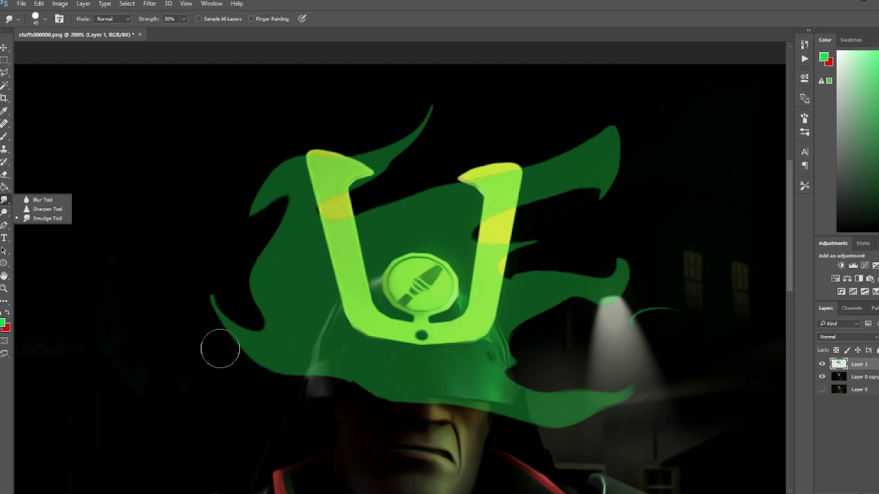
left_click_drag(217, 313, 197, 284)
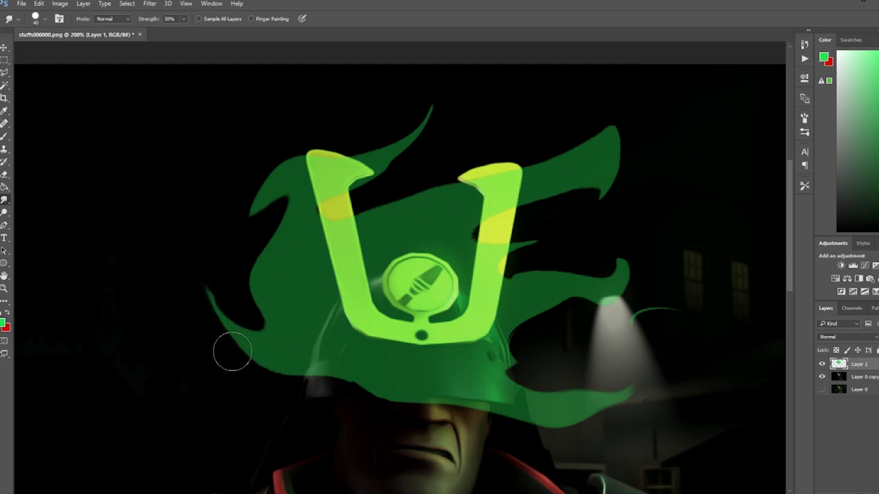
left_click_drag(349, 383, 386, 397)
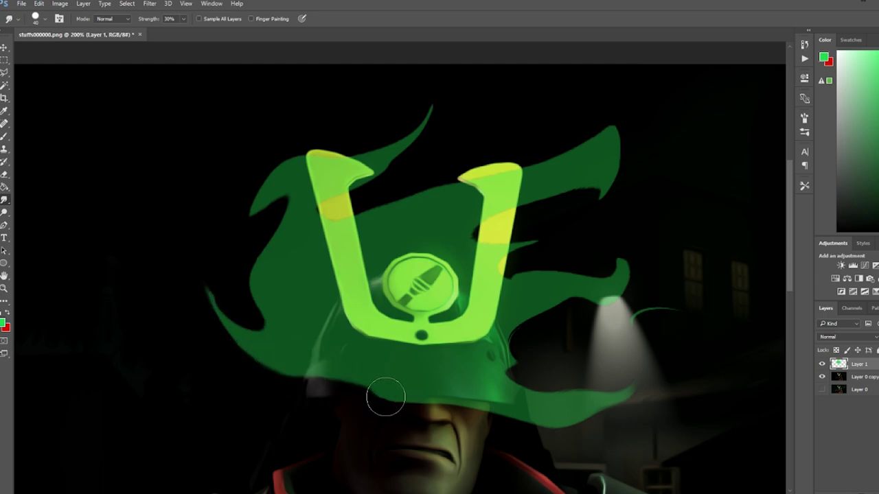
mouse_move(298, 366)
left_mouse_down()
mouse_move(383, 395)
mouse_move(349, 390)
mouse_move(443, 401)
left_mouse_up()
left_click_drag(416, 350, 337, 327)
left_click_drag(569, 297, 586, 297)
left_click_drag(348, 387, 462, 403)
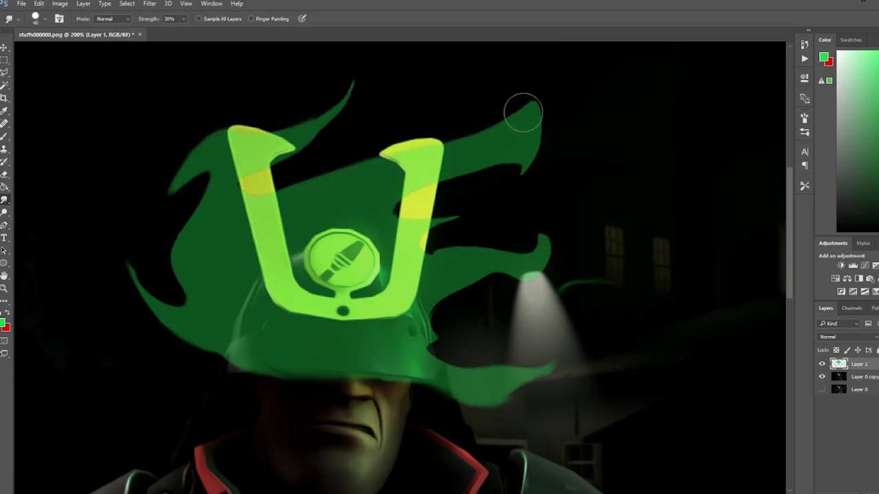
Smudge the upper outer flame tip and stretch the small inner wisp outward beside the helmet ornament
key("space")
mouse_move(544, 119)
left_mouse_down()
mouse_move(508, 192)
mouse_move(453, 185)
mouse_move(479, 204)
left_mouse_up()
left_click_drag(446, 239, 500, 244)
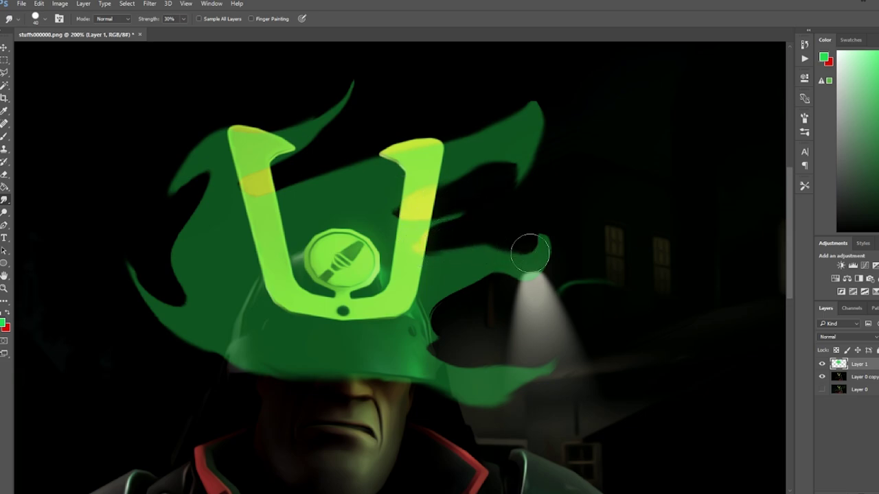
Smudge the edges of the flame's gaps and its rear tongues so the outline turns softer and more ragged
key("space")
mouse_move(414, 164)
left_mouse_down()
mouse_move(503, 188)
mouse_move(515, 177)
left_mouse_up()
key("space")
left_click_drag(420, 263, 432, 243)
key("space")
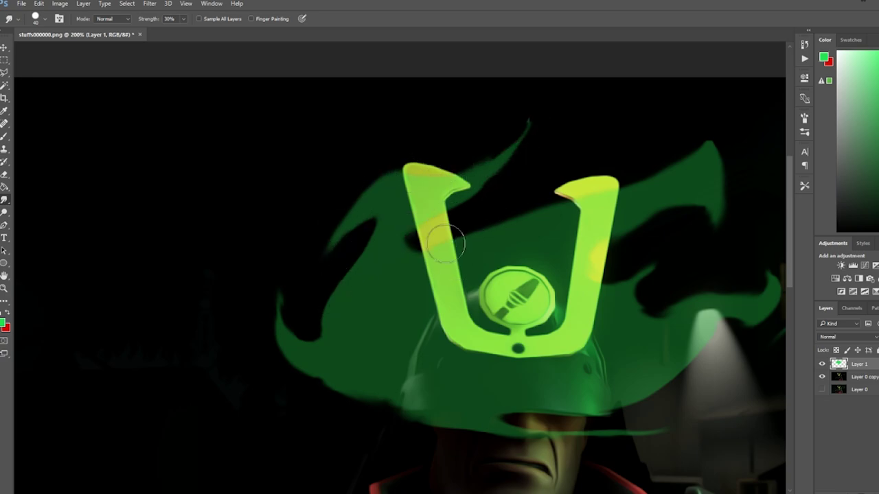
scroll(529, 215, "down", 3)
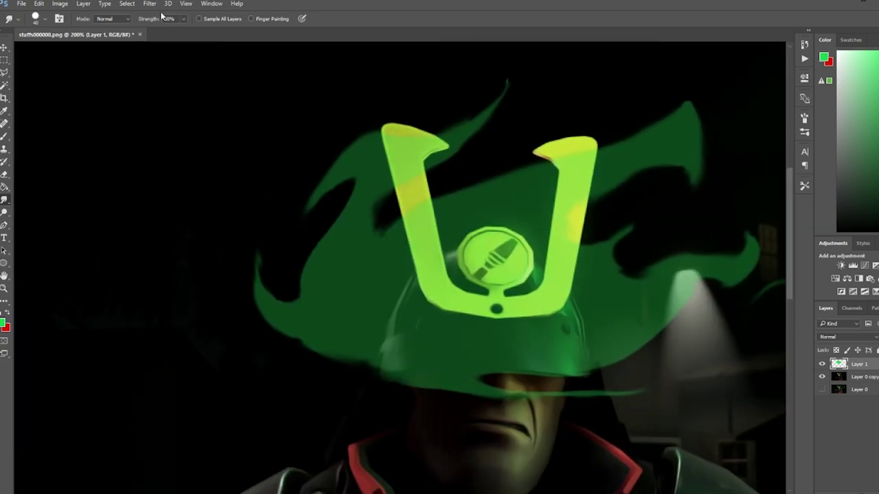
Liquify Layer 1 with brush sizes 300 and 125, pushing the flame's rear edge inward toward the helmet, and apply the changes
left_click(150, 3)
left_click(165, 75)
mouse_move(304, 295)
left_mouse_down()
mouse_move(321, 309)
mouse_move(354, 230)
mouse_move(428, 312)
mouse_move(465, 314)
left_mouse_up()
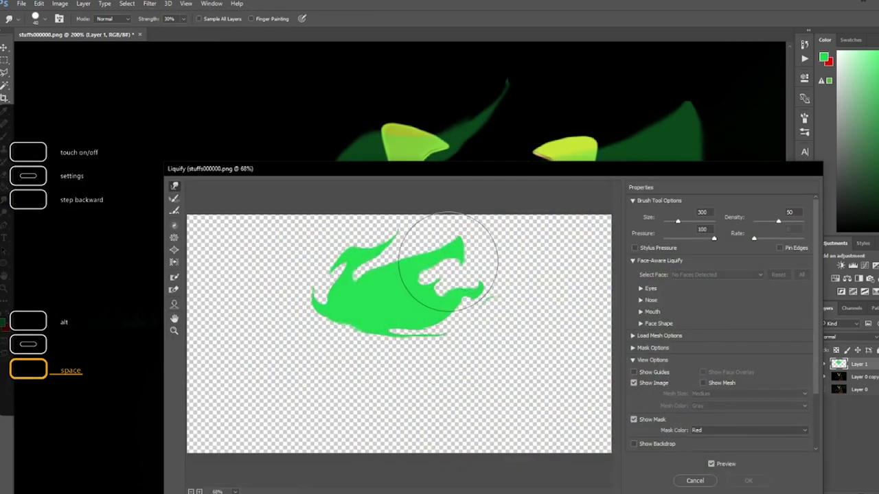
left_click_drag(303, 303, 342, 288)
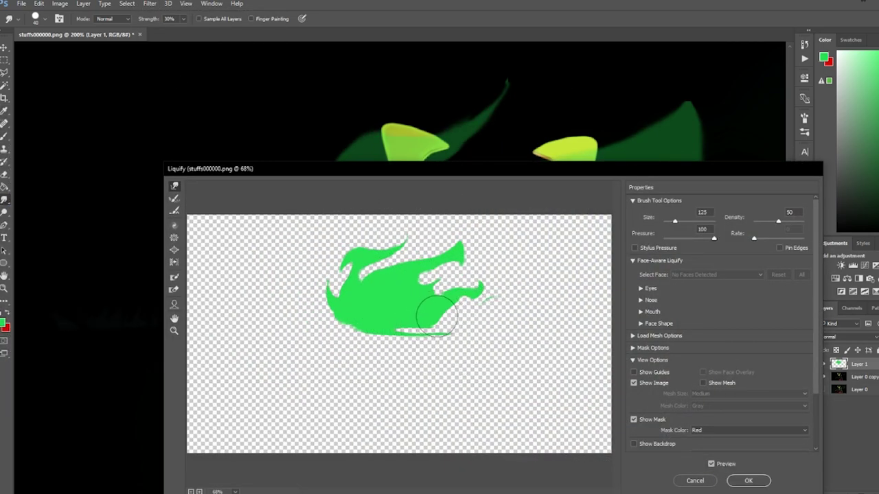
left_click_drag(418, 304, 412, 309)
key("Return")
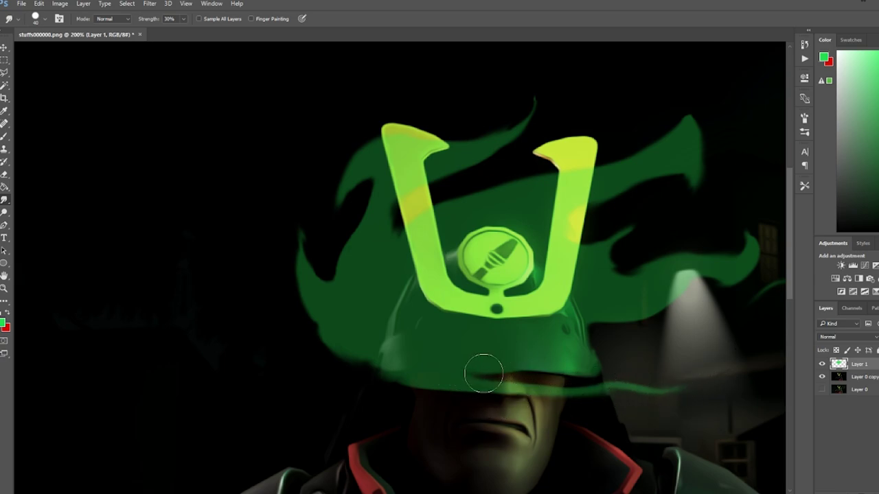
Smudge the flame's lower edge along the helmet brim and pull a small wisp out beside the lamp
mouse_move(391, 389)
left_mouse_down()
mouse_move(466, 388)
mouse_move(499, 402)
left_mouse_up()
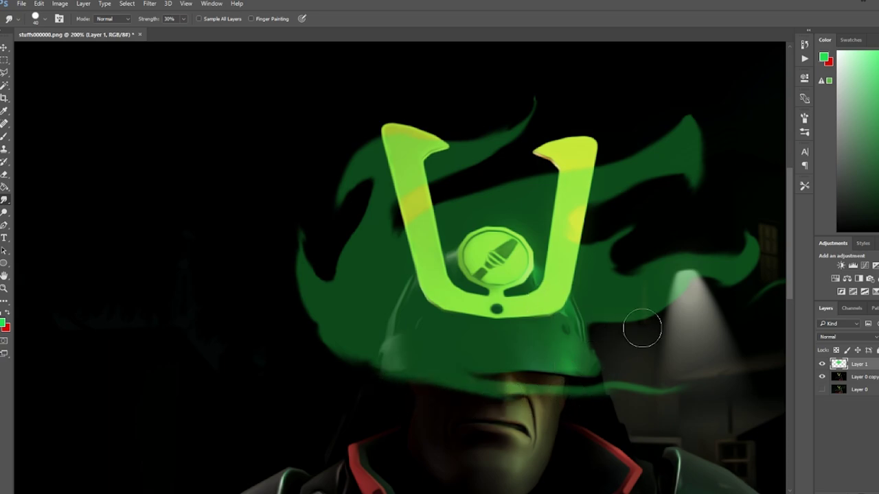
left_click_drag(590, 342, 671, 309)
key("ctrl+alt+z")
key("ctrl+alt+z")
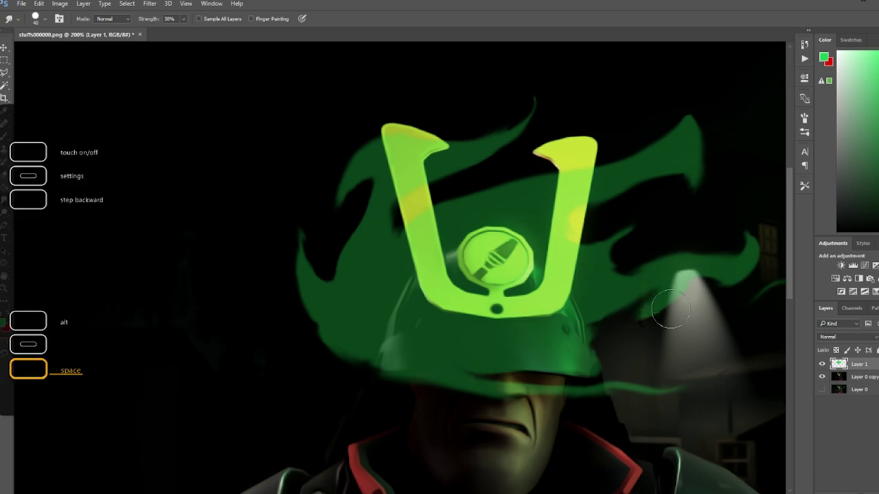
Smudge the flame's inner gaps and rear tongues into wisps and curl the wisp beside the lamp downward
left_click_drag(632, 194, 664, 182)
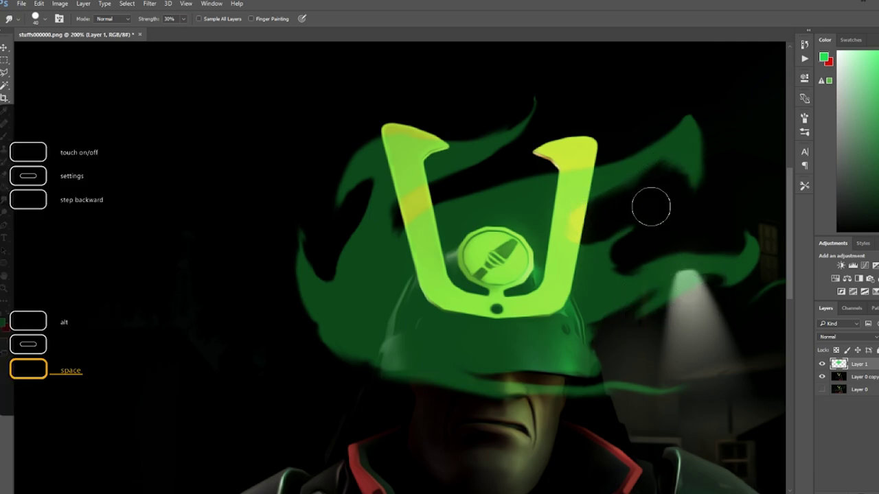
mouse_move(511, 188)
left_mouse_down()
mouse_move(526, 189)
mouse_move(527, 171)
left_mouse_up()
mouse_move(663, 233)
left_mouse_down()
mouse_move(574, 202)
mouse_move(627, 202)
left_mouse_up()
mouse_move(283, 307)
left_mouse_down()
mouse_move(266, 260)
mouse_move(267, 202)
left_mouse_up()
left_click_drag(614, 264, 624, 326)
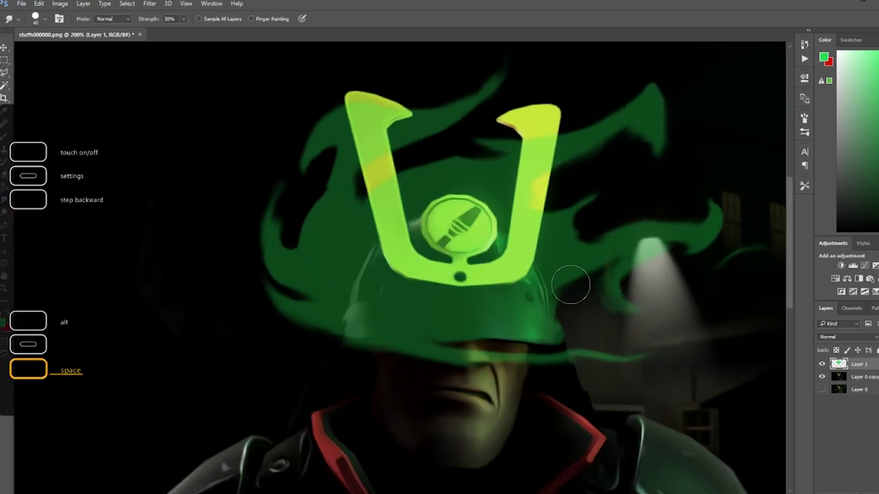
left_click_drag(571, 285, 587, 294)
Liquify the flame's low wisp into a wavy curve across the face and apply the changes
left_click_drag(717, 336, 649, 302)
left_click(149, 4)
left_click(152, 13)
mouse_move(418, 337)
left_mouse_down()
mouse_move(374, 336)
mouse_move(462, 338)
mouse_move(423, 352)
mouse_move(477, 345)
left_mouse_up()
key("ctrl+alt+z")
key("ctrl+alt+z")
left_click(748, 480)
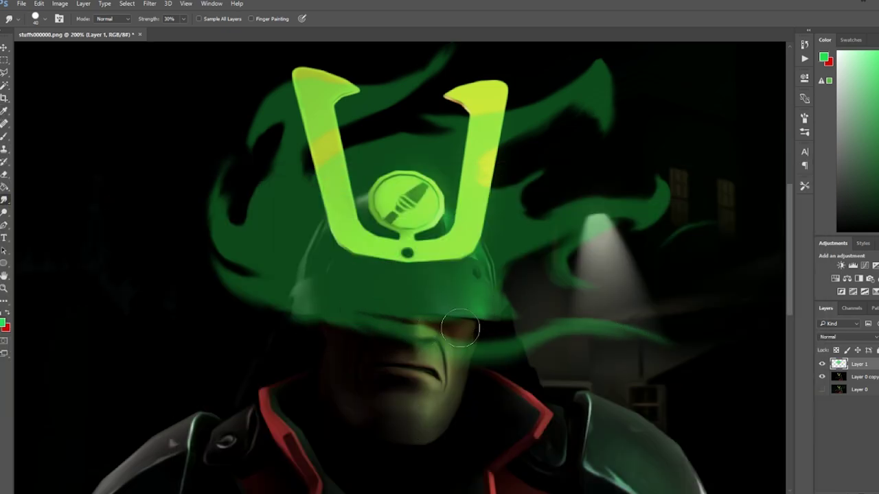
Compare blend modes on Layer 1, set it to Linear Dodge (Add) and lower its opacity
left_click_drag(447, 286, 425, 344)
left_click(833, 339)
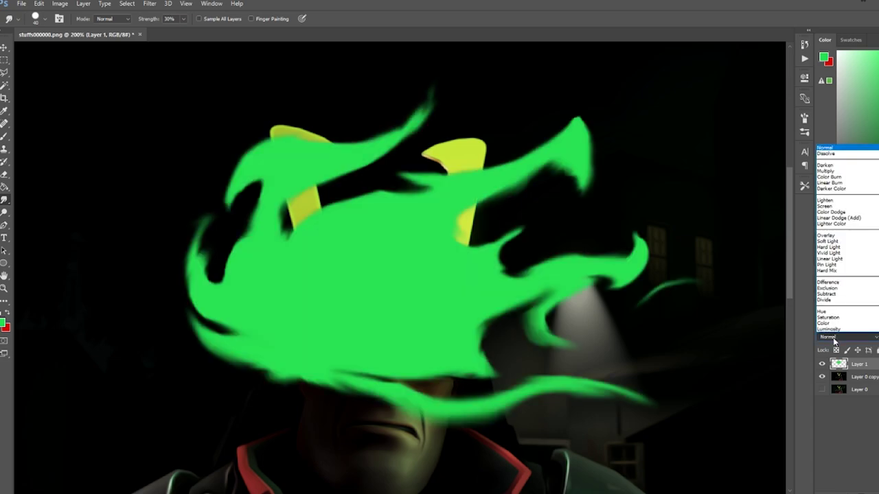
left_click(833, 340)
scroll(833, 341, "down", 20)
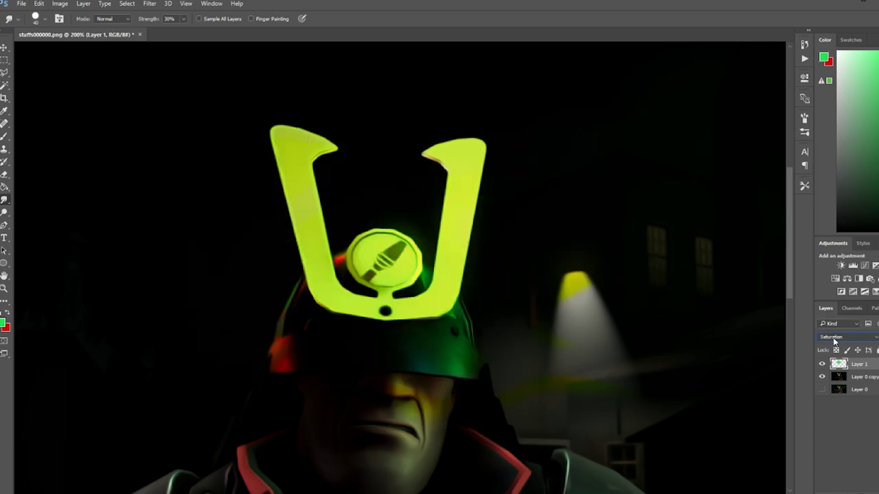
scroll(835, 337, "up", 11)
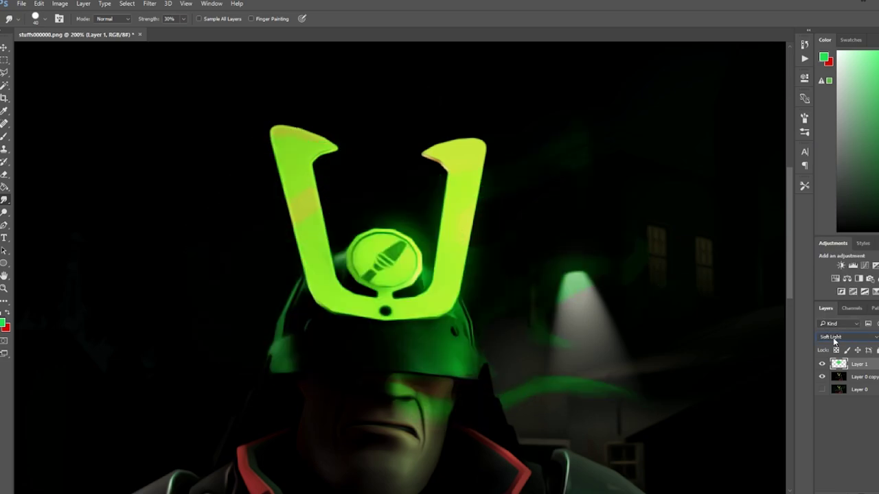
scroll(835, 337, "up", 3)
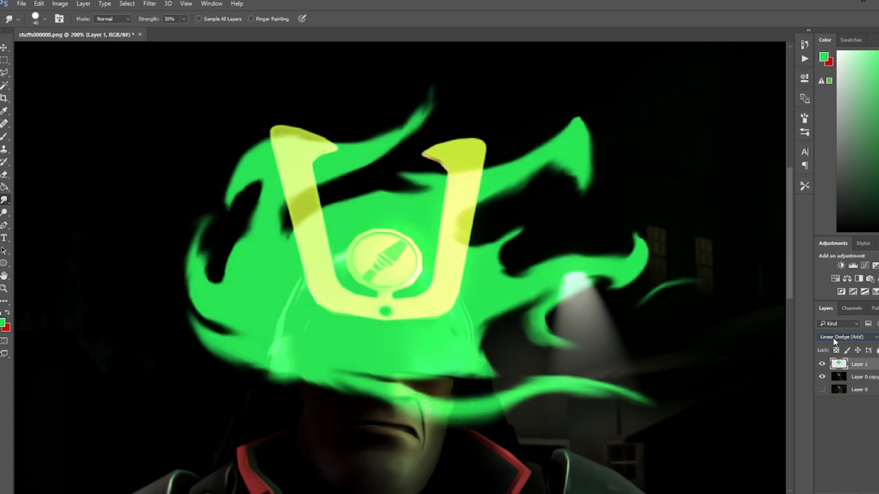
scroll(835, 337, "up", 4)
left_click(834, 338)
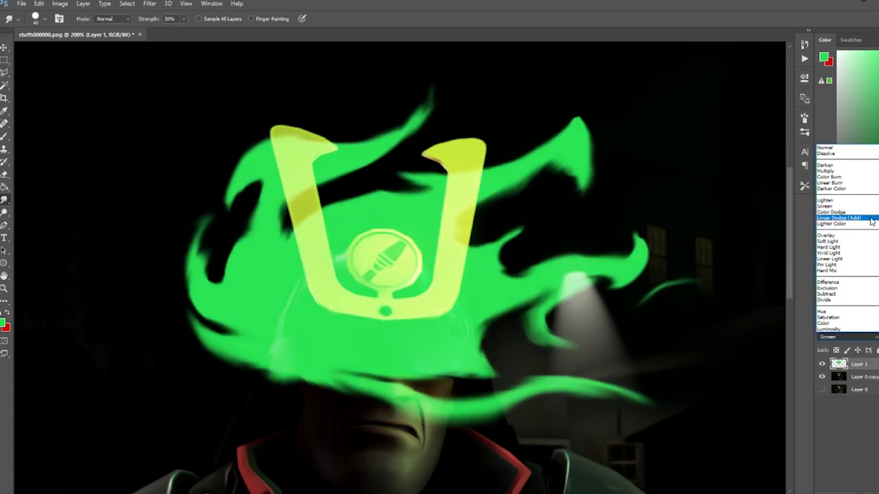
left_click(872, 218)
left_click_drag(878, 337, 878, 349)
Duplicate Layer 1 and set the lower flame layer's blend mode to Divide
key("ctrl+j")
left_click(854, 379)
scroll(861, 340, "down", 16)
scroll(846, 339, "up", 1)
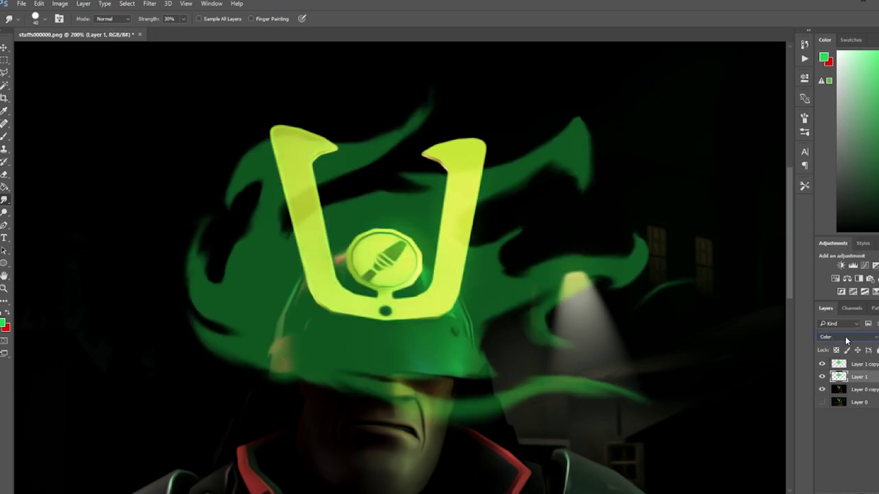
scroll(845, 340, "up", 1)
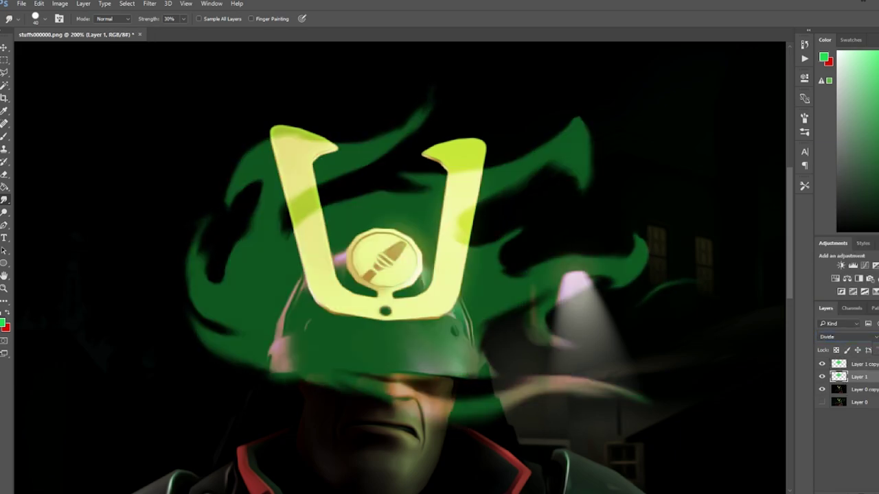
Duplicate Layer 1 again, set the original to Lighter Color and move it above the copies
key("ctrl+j")
scroll(859, 344, "up", 5)
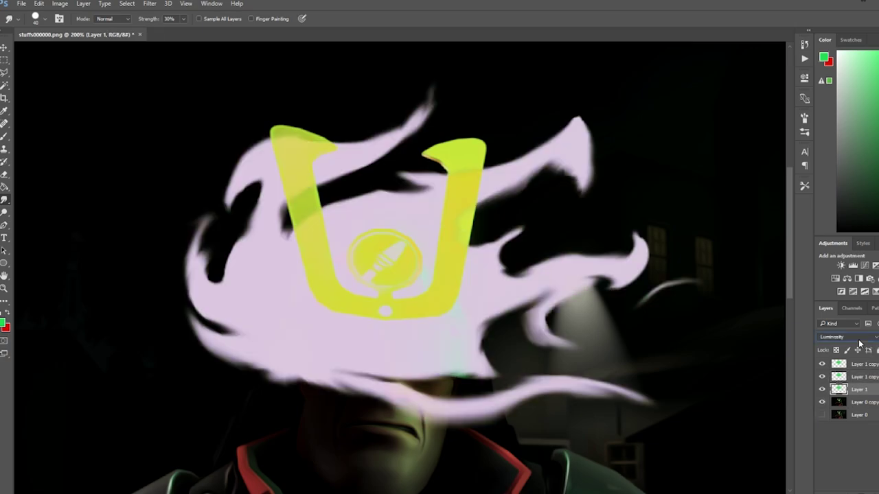
scroll(860, 344, "down", 9)
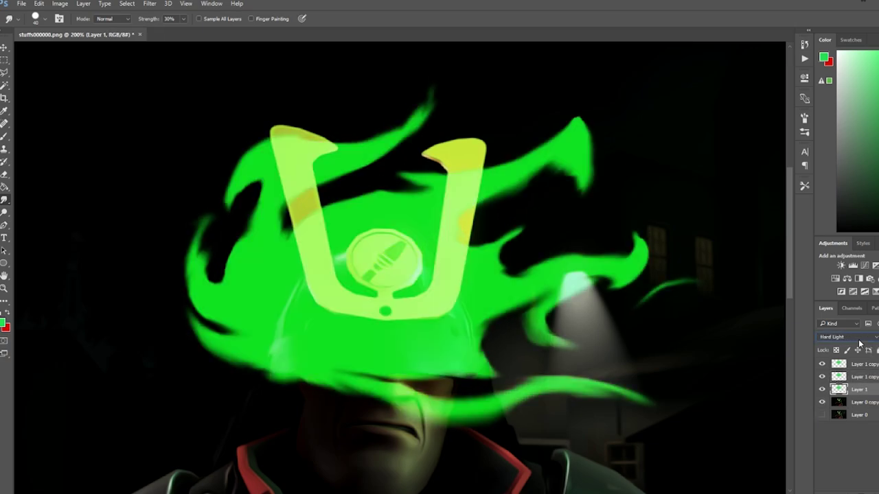
scroll(859, 338, "up", 19)
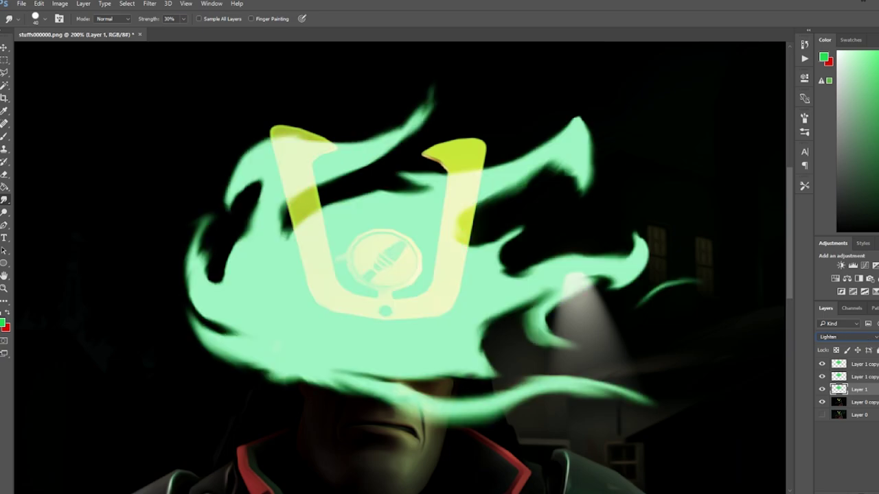
left_click_drag(844, 359, 844, 358)
left_click_drag(718, 391, 718, 363)
Try merging the visible flame layers with the Layer 0 copy hidden
left_click(823, 402)
key("ctrl+shift+e")
left_click(822, 377)
key("ctrl+alt+z")
key("ctrl+alt+z")
key("ctrl+alt+z")
Add a new layer above the flame layers and arrange the tools in a floating two-column layout
left_click(878, 493)
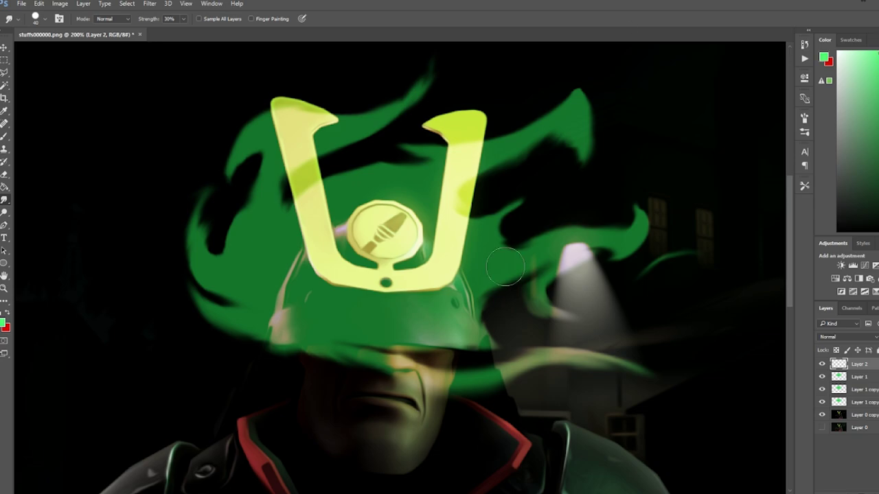
left_click(2, 31)
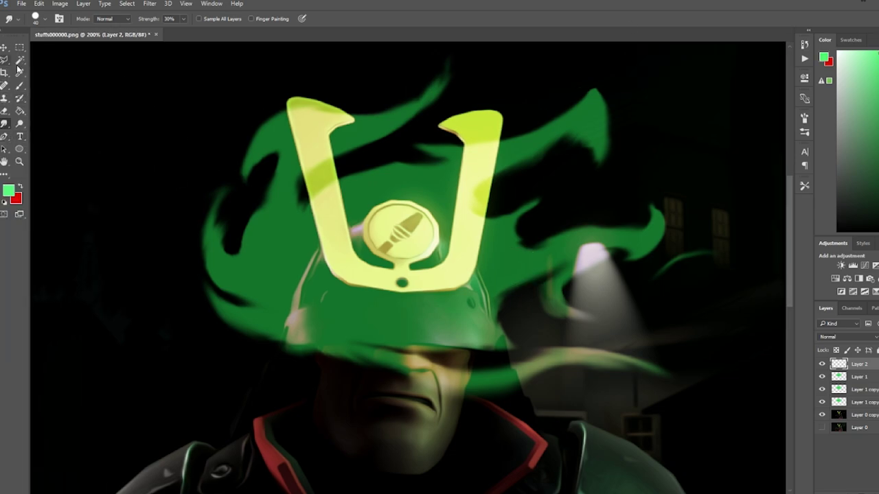
mouse_move(13, 32)
left_mouse_down()
mouse_move(29, 78)
mouse_move(10, 33)
left_mouse_up()
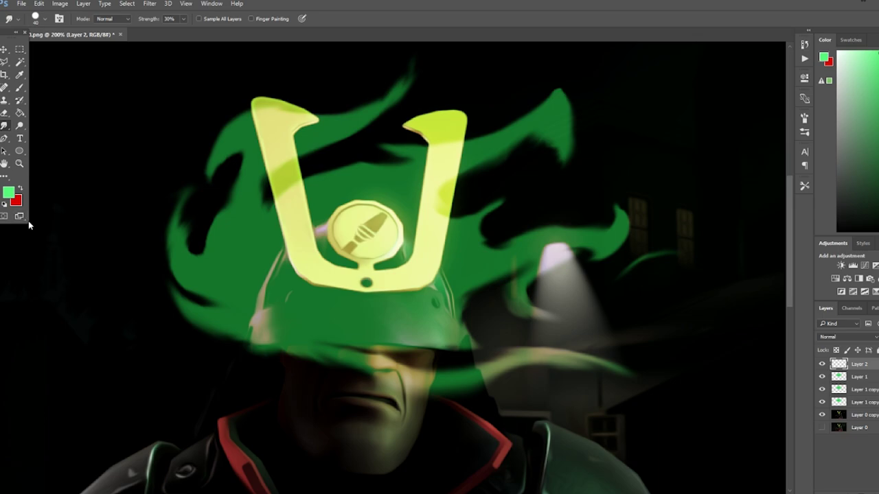
Paint light green highlight strokes with the Brush on Layer 2 along the flame's edges, tongues and wisps
left_click(20, 88)
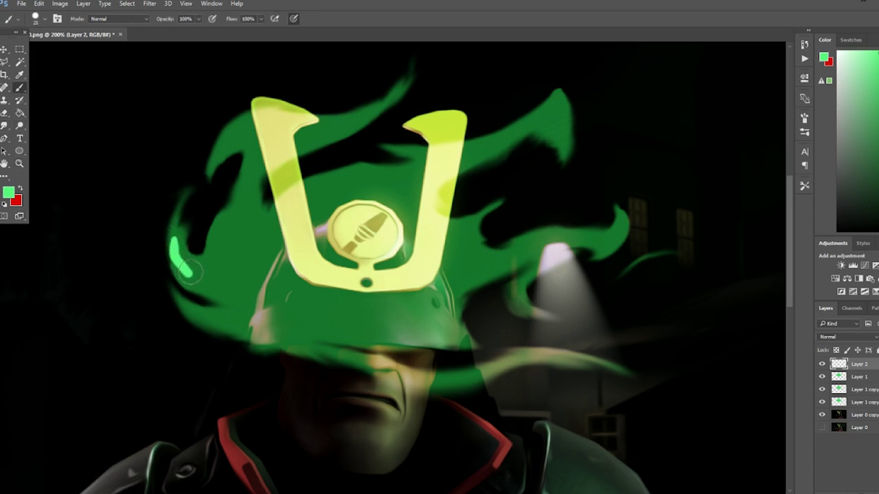
key("ctrl+alt+z")
left_click_drag(176, 229, 181, 259)
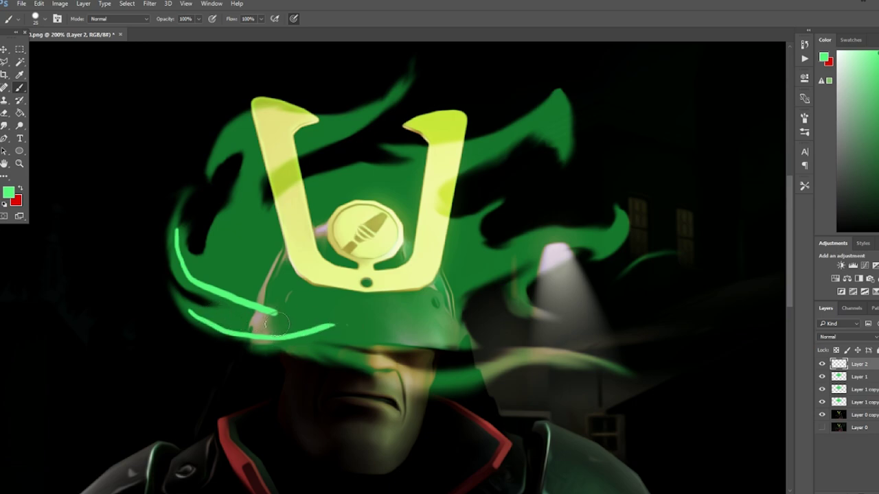
key("space")
key("space")
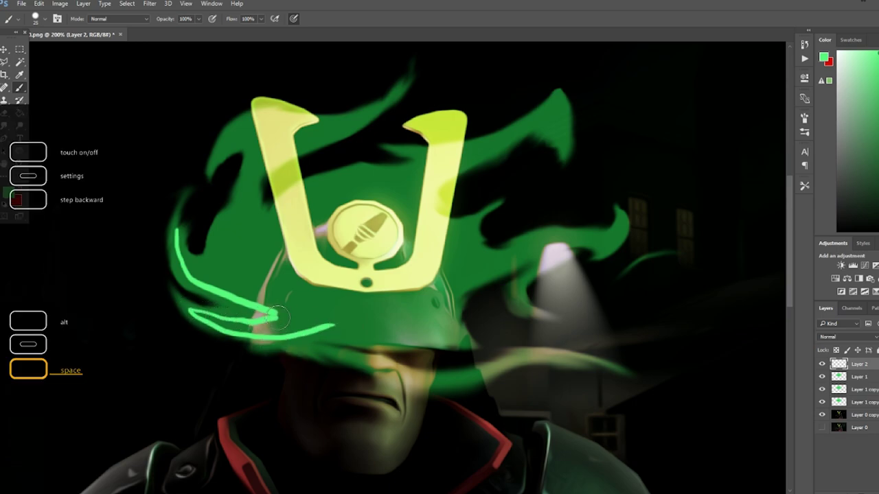
left_click_drag(288, 345, 384, 370)
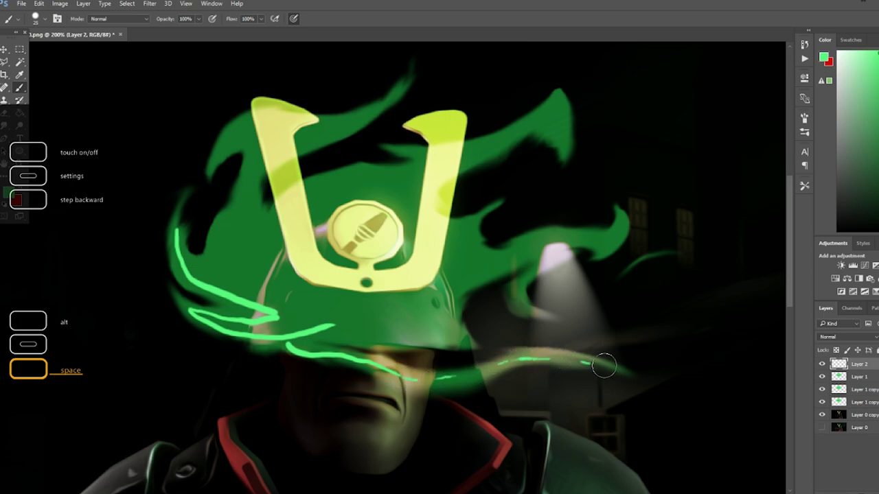
left_click_drag(329, 328, 465, 343)
mouse_move(454, 299)
left_mouse_down()
mouse_move(444, 258)
mouse_move(599, 238)
mouse_move(610, 245)
mouse_move(480, 261)
mouse_move(475, 223)
mouse_move(420, 186)
mouse_move(479, 148)
left_mouse_up()
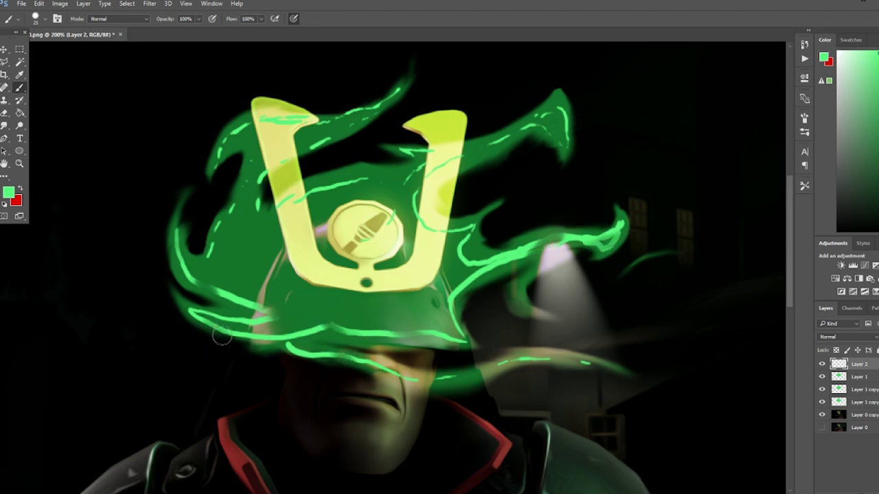
Smudge the light green highlight strokes on Layer 2 so they blend into the flame
left_click_drag(4, 127, 46, 144)
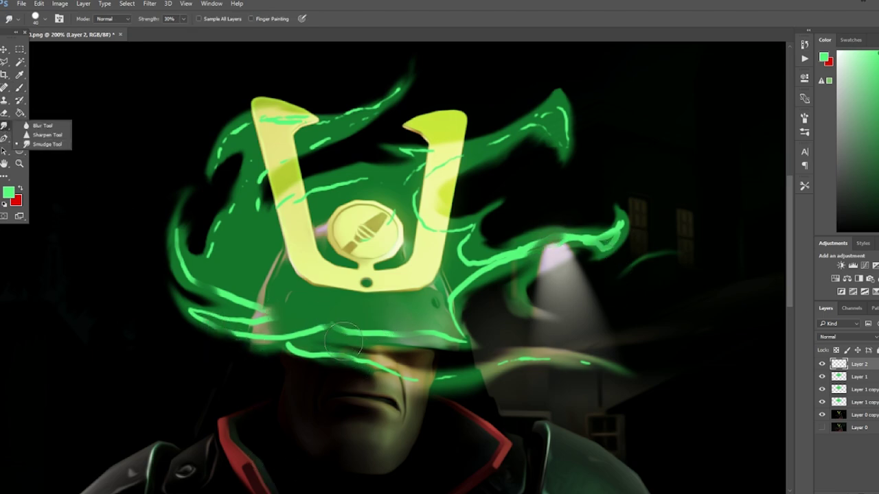
mouse_move(191, 235)
left_mouse_down()
mouse_move(190, 226)
mouse_move(268, 312)
mouse_move(226, 328)
mouse_move(443, 385)
left_mouse_up()
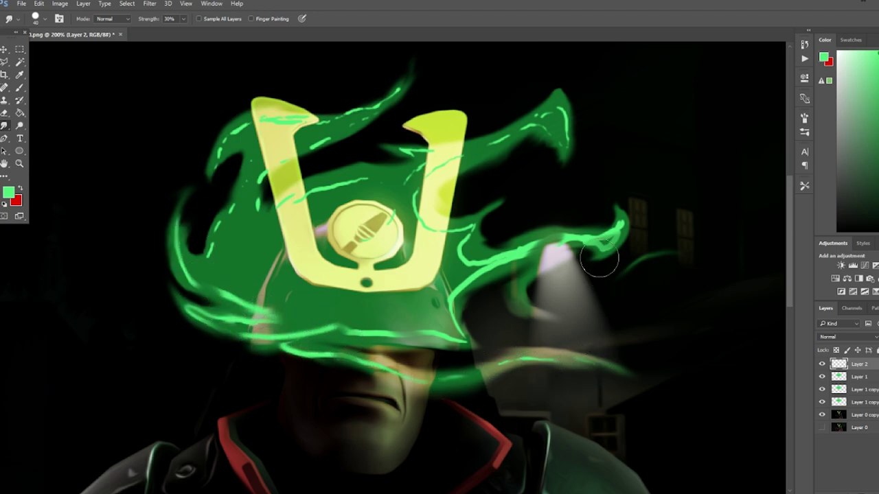
mouse_move(599, 259)
left_mouse_down()
mouse_move(604, 229)
mouse_move(455, 297)
mouse_move(565, 304)
mouse_move(485, 265)
mouse_move(475, 239)
mouse_move(458, 230)
mouse_move(541, 128)
mouse_move(296, 208)
mouse_move(274, 267)
mouse_move(213, 254)
left_mouse_up()
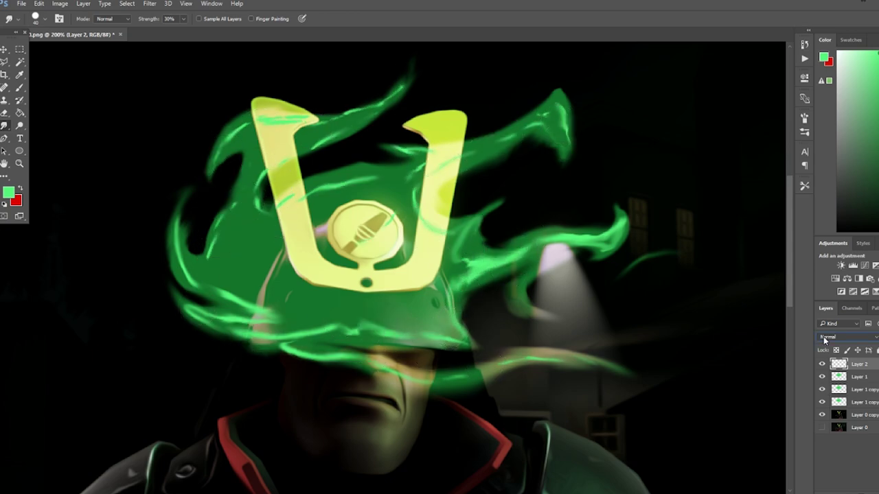
Set Layer 2's blend mode to Linear Dodge (Add) and duplicate the layer
scroll(824, 340, "down", 20)
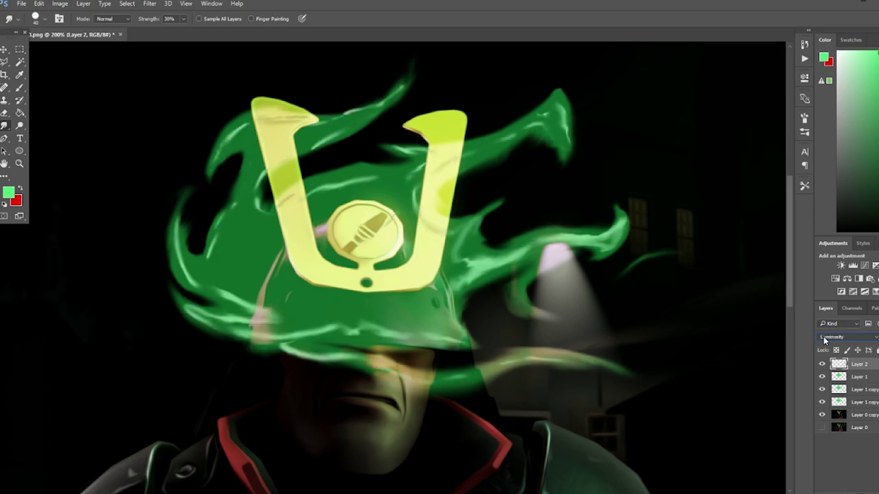
scroll(824, 340, "down", 8)
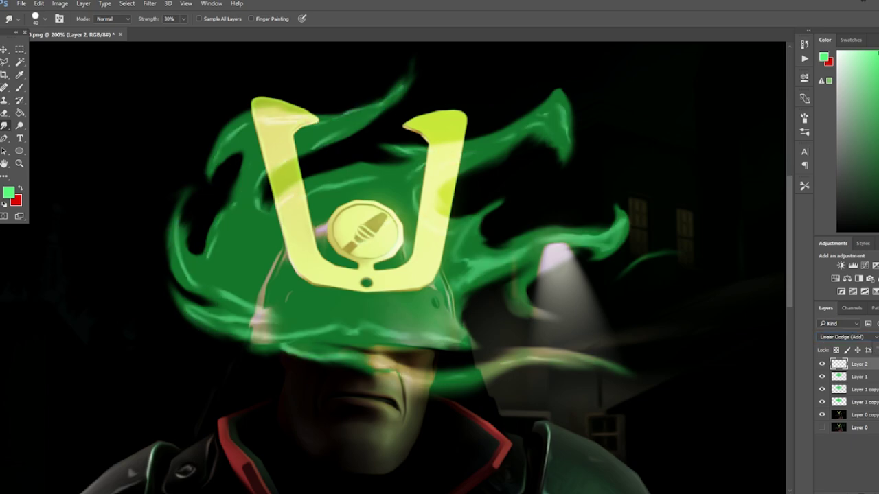
key("ctrl+j")
Set the blend mode of the duplicated highlight layer, Layer 2 copy, to Overlay
left_click(840, 337)
left_click(840, 338)
scroll(840, 338, "down", 6)
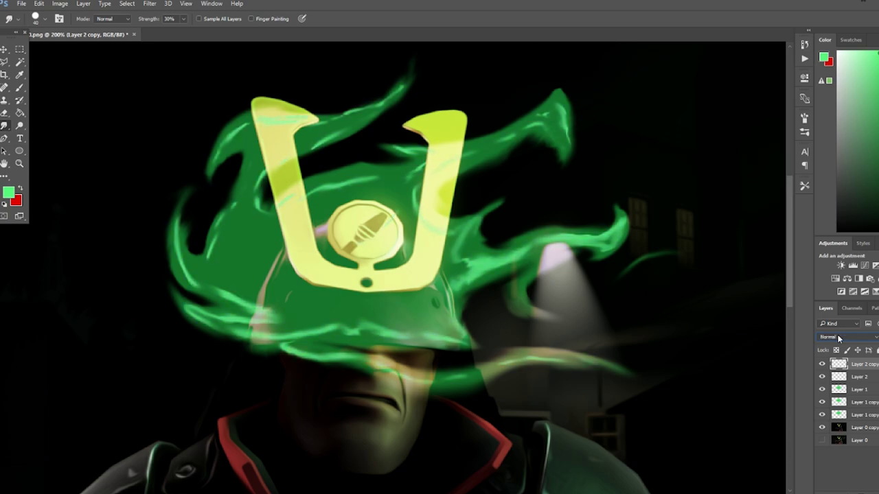
scroll(840, 335, "down", 7)
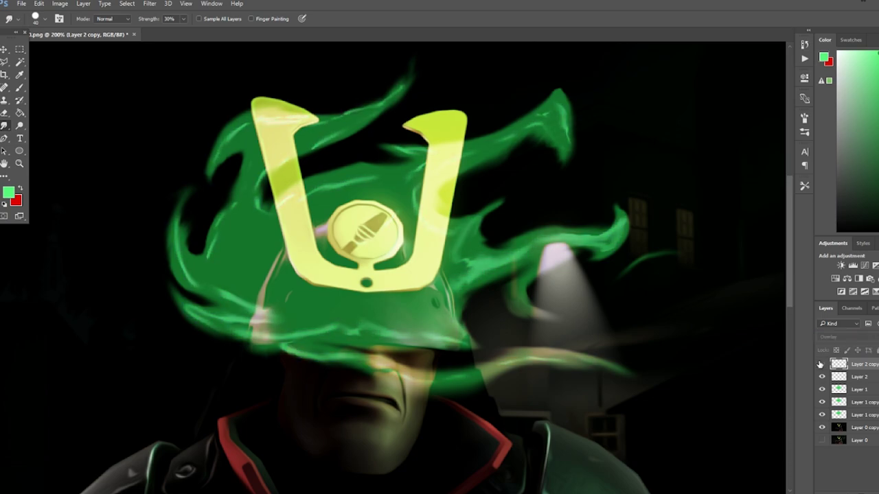
Add a new layer on top and paint a solid pale green patch over the helmet and emblem with the Brush
key("ctrl+shift+alt+n")
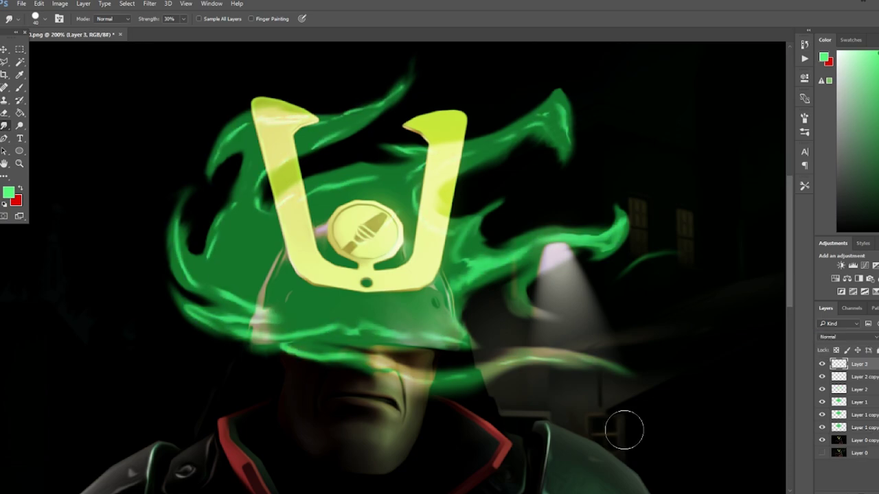
left_click(35, 20)
left_click(857, 53)
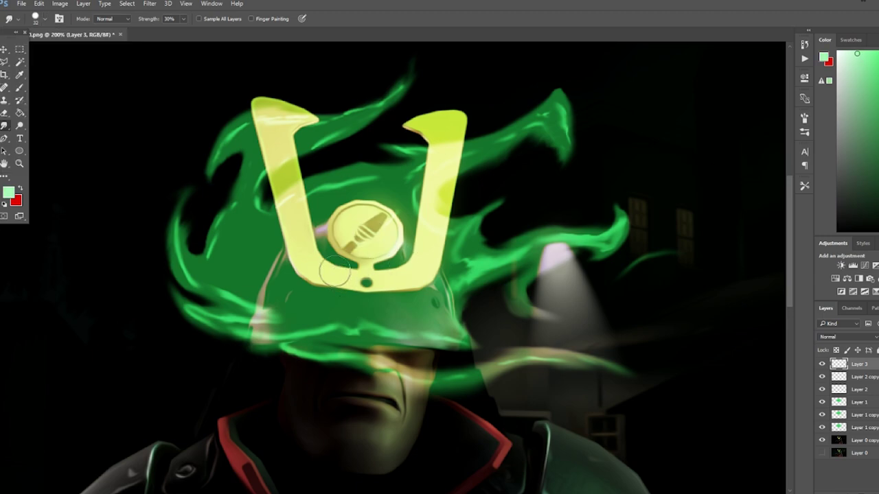
left_click(19, 90)
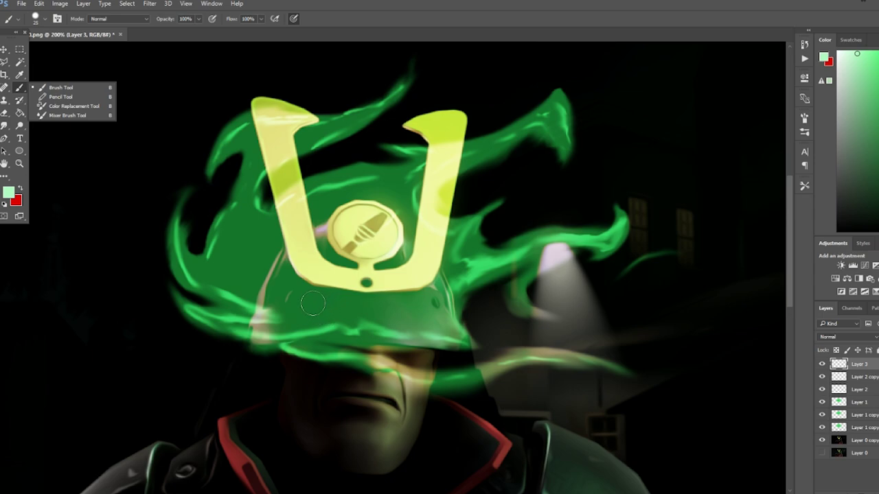
mouse_move(323, 298)
left_mouse_down()
mouse_move(343, 261)
mouse_move(336, 241)
mouse_move(295, 254)
mouse_move(248, 226)
mouse_move(239, 279)
mouse_move(419, 322)
mouse_move(369, 288)
mouse_move(408, 253)
mouse_move(466, 254)
mouse_move(350, 226)
mouse_move(434, 184)
left_mouse_up()
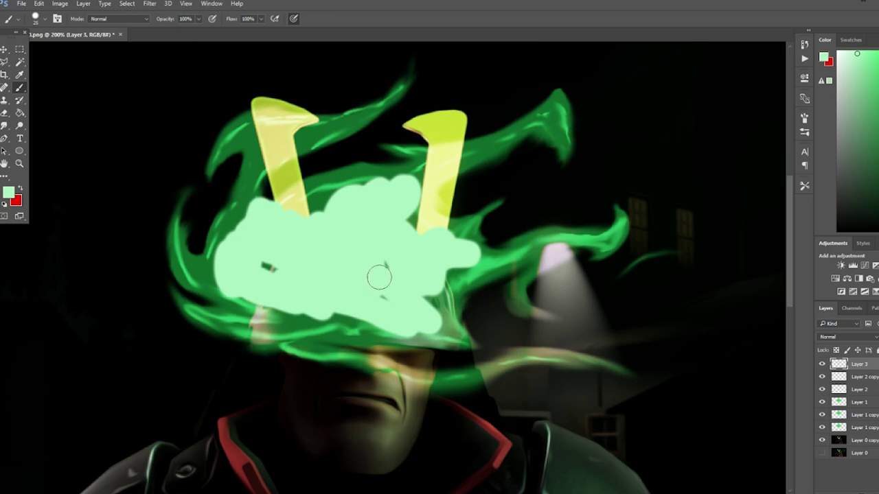
Soften the pale green patch on Layer 3 with a Gaussian Blur
left_click(151, 6)
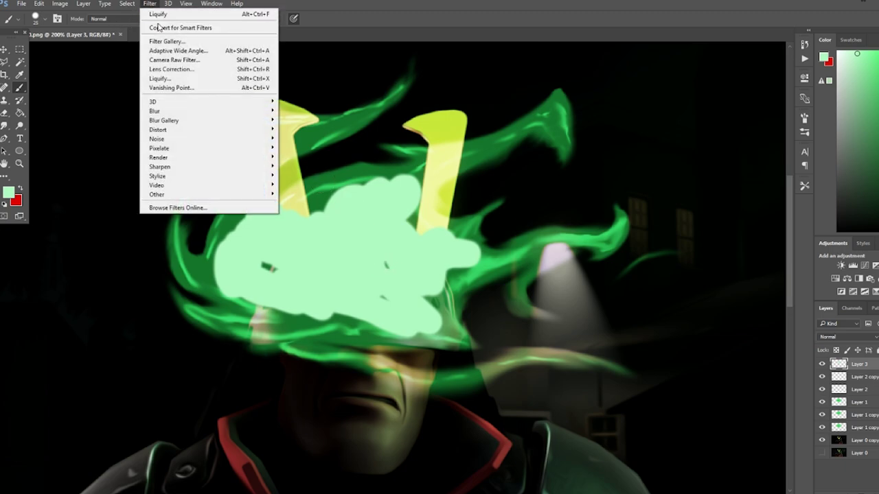
mouse_move(162, 117)
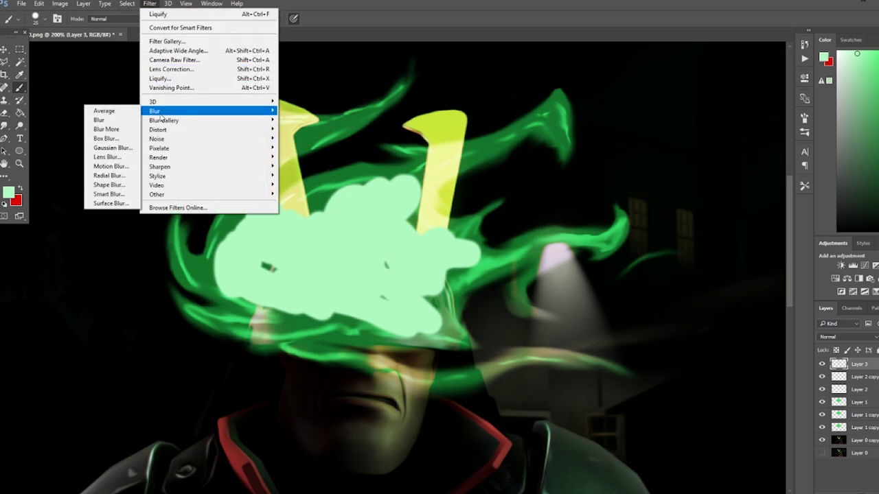
left_click(112, 148)
mouse_move(578, 392)
left_mouse_down()
mouse_move(600, 387)
mouse_move(591, 390)
left_mouse_up()
left_click(685, 260)
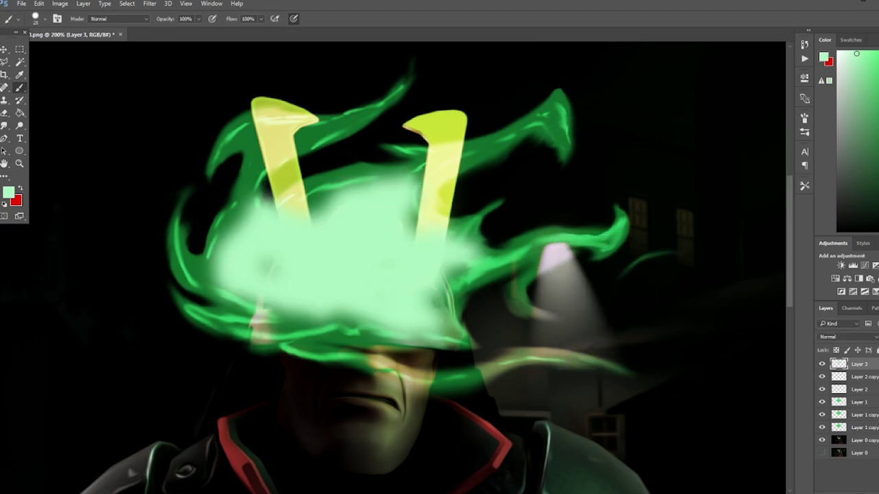
Warp the blurred pale green patch with two passes of Liquify, pushing it into irregular flame-like shapes around the helmet
left_click(149, 4)
left_click(254, 79)
left_click_drag(337, 274, 357, 309)
left_click(748, 479)
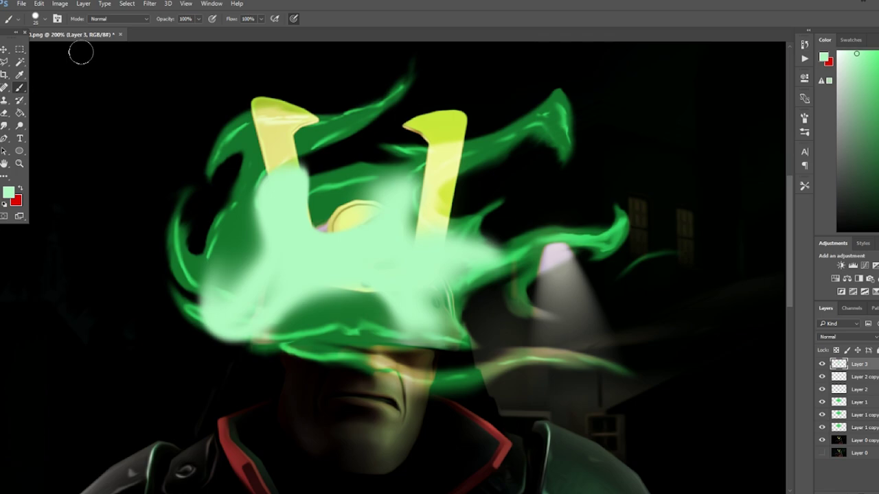
left_click(148, 4)
left_click(212, 80)
left_click(176, 238)
mouse_move(302, 276)
left_mouse_down()
mouse_move(343, 283)
mouse_move(400, 318)
left_mouse_up()
left_click(748, 480)
Smudge the pale green patch outward into wisps that follow the flame tongues around the helmet
left_click(5, 126)
mouse_move(327, 240)
left_mouse_down()
mouse_move(302, 232)
mouse_move(311, 242)
left_mouse_up()
mouse_move(367, 314)
left_mouse_down()
mouse_move(353, 323)
mouse_move(357, 314)
mouse_move(374, 320)
mouse_move(284, 274)
mouse_move(270, 226)
mouse_move(274, 234)
mouse_move(440, 227)
mouse_move(355, 210)
mouse_move(382, 176)
mouse_move(514, 107)
left_mouse_up()
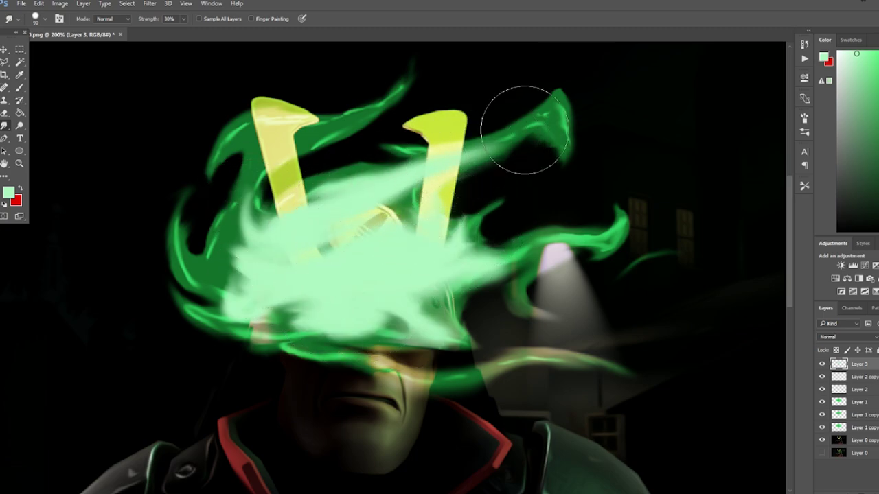
mouse_move(555, 257)
left_mouse_down()
mouse_move(543, 263)
mouse_move(501, 233)
mouse_move(483, 251)
left_mouse_up()
Set Layer 3's blend mode to Color Dodge
left_click(846, 337)
left_click(846, 337)
scroll(845, 338, "down", 10)
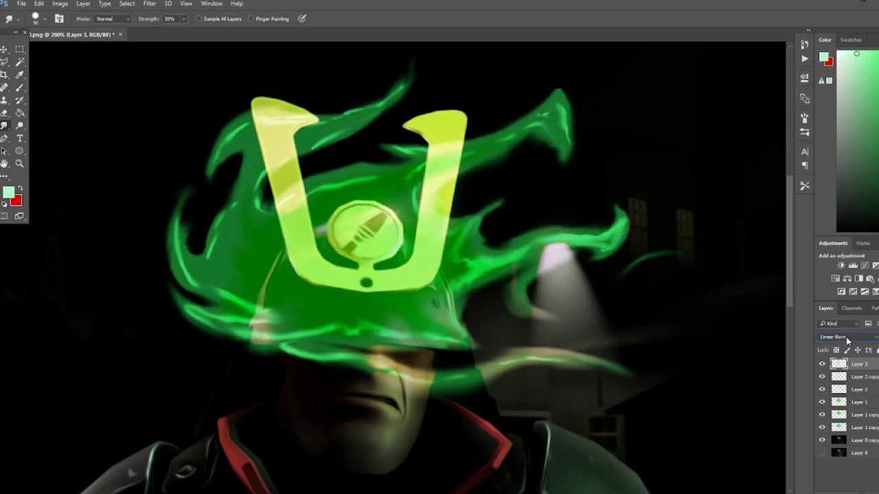
scroll(847, 341, "down", 7)
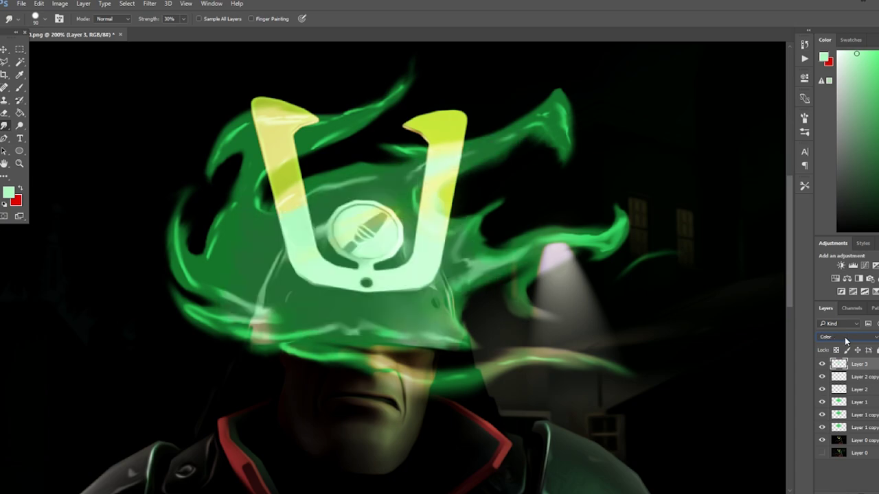
scroll(845, 339, "up", 8)
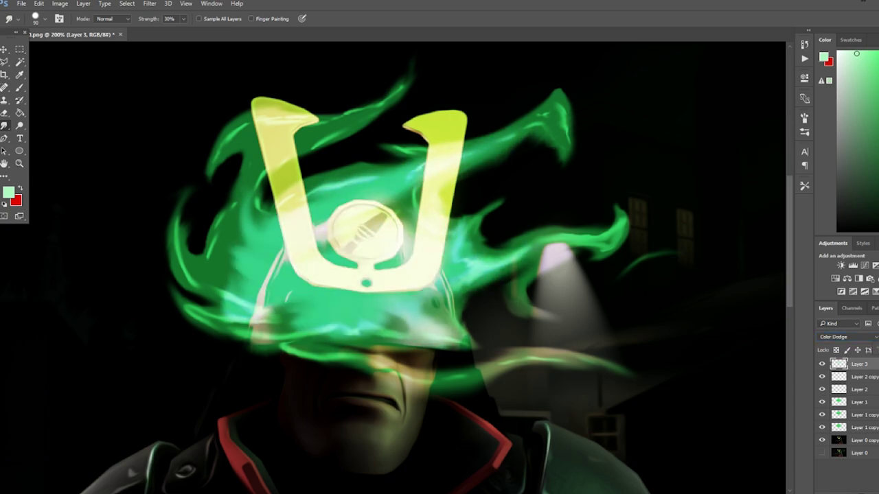
Shift the color of the Layer 3 glow slightly toward teal
key("i")
key("ctrl+z")
key("ctrl+z")
key("ctrl+z")
key("ctrl+z")
key("ctrl+z")
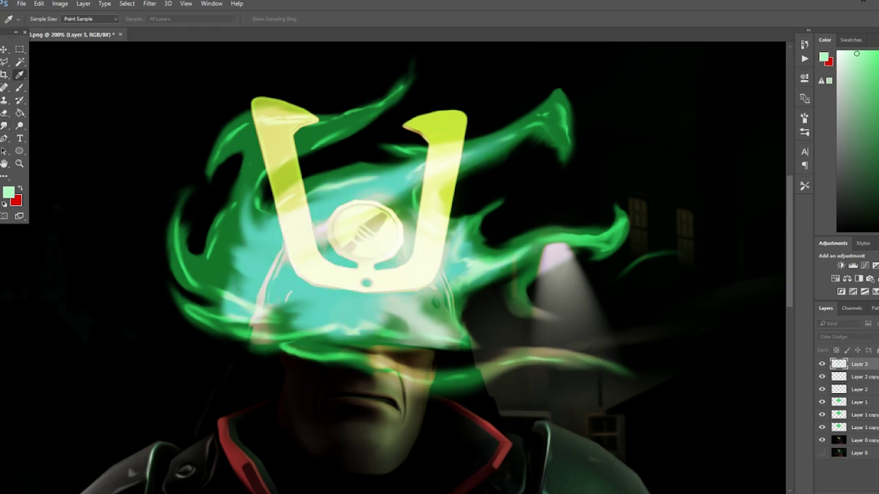
key("ctrl+z")
key("ctrl+z")
key("ctrl+z")
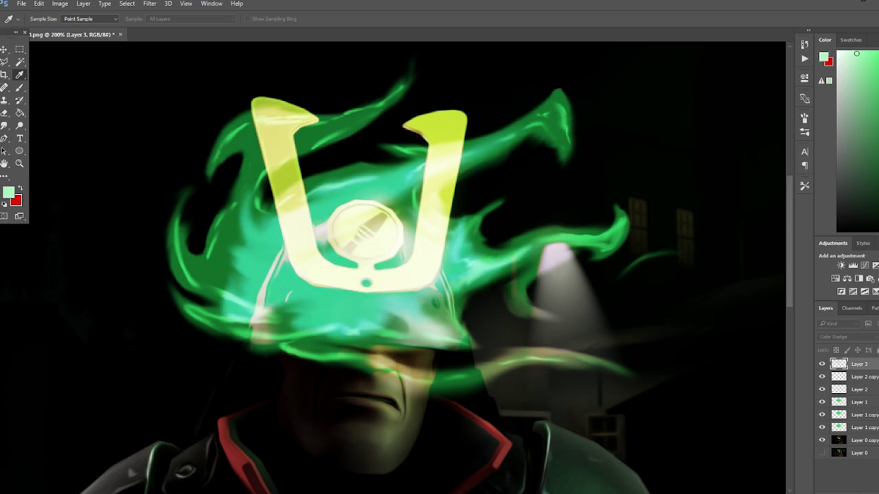
Try another blend mode on Layer 3 and return it to Color Dodge
key("r")
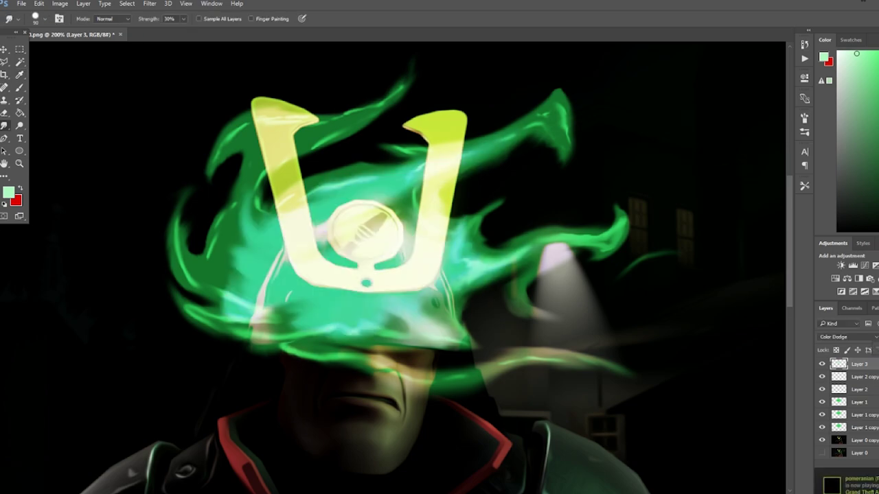
left_click(865, 338)
left_click(868, 218)
left_click(867, 338)
left_click(867, 212)
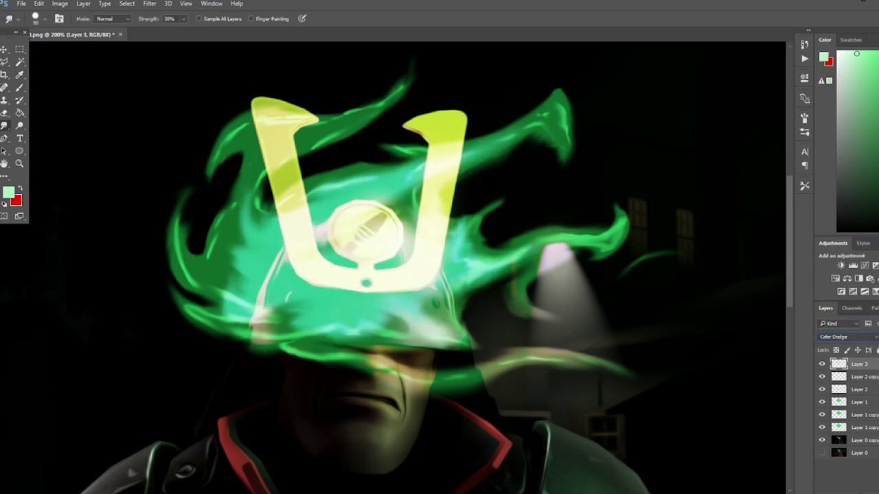
Set the blend mode of the Layer 1 flame to Multiply
left_click(855, 404)
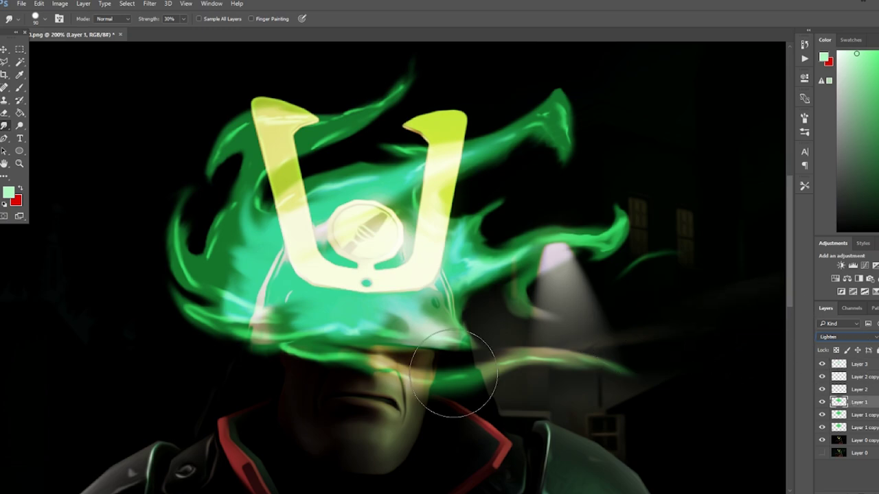
key("ctrl+minus")
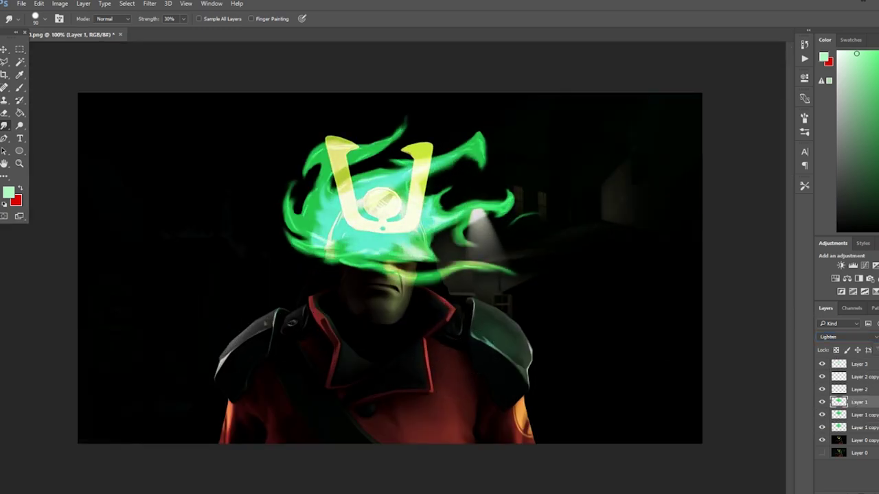
left_click(832, 338)
scroll(832, 337, "up", 3)
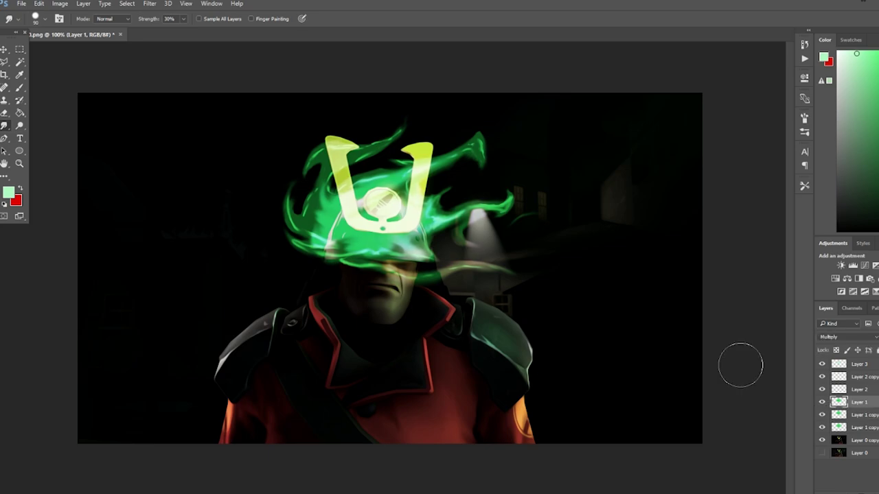
Add a new layer beneath the flame layers and set the Gradient tool to pale green fading to transparent
left_click(830, 439)
key("ctrl+shift+alt+n")
right_click(21, 113)
left_click(52, 115)
left_click(67, 20)
left_click(54, 42)
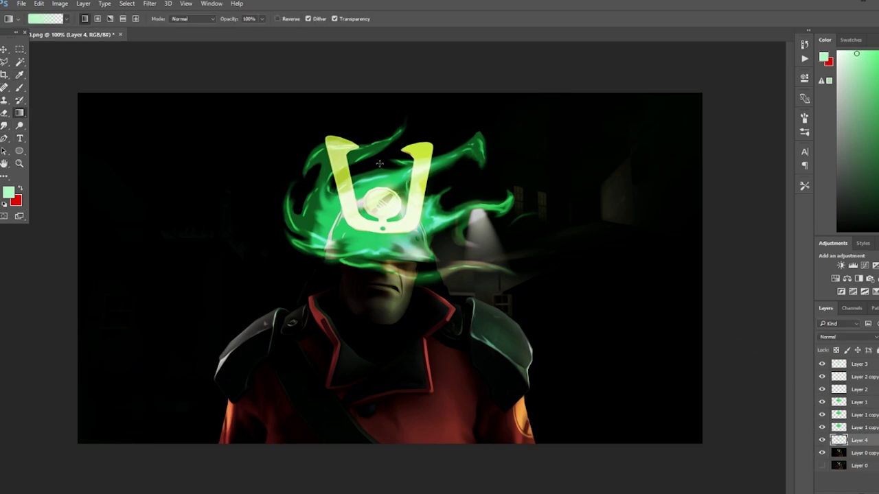
left_click_drag(384, 137, 383, 401)
key("ctrl+z")
left_click_drag(384, 158, 384, 412)
key("ctrl+z")
Fill Layer 4 with a vertical pale green gradient fading from the helmet's crest past the image's lower edge, in Hue blend mode
left_click_drag(377, 141, 376, 482)
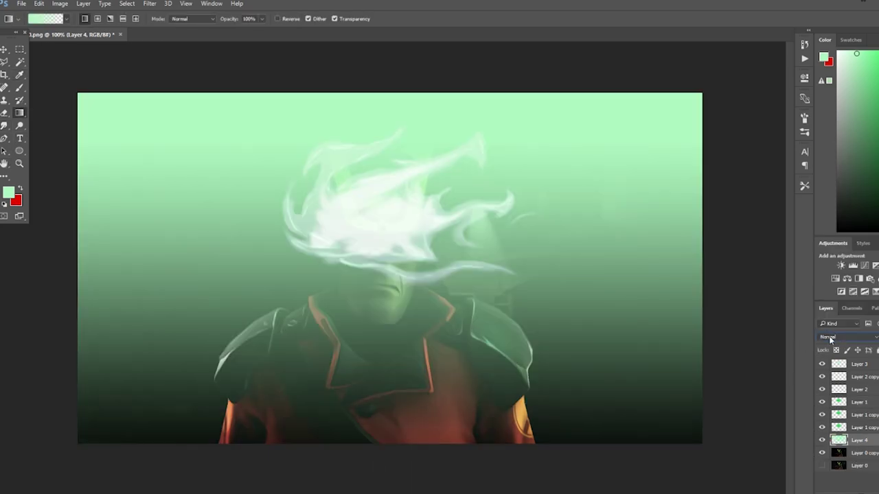
scroll(829, 336, "down", 13)
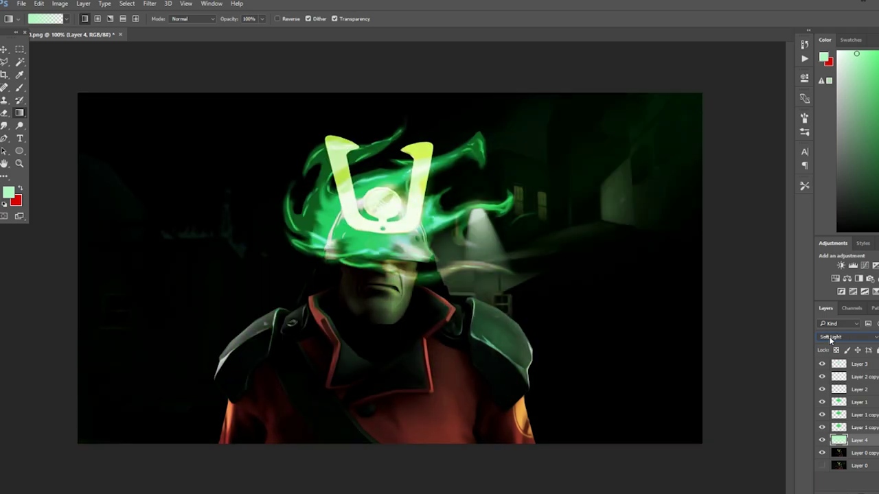
scroll(829, 336, "down", 10)
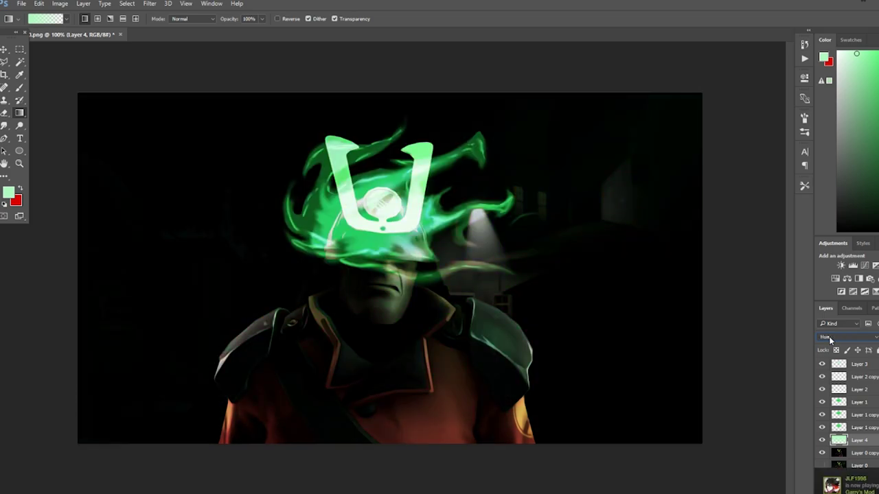
left_click(822, 440)
Duplicate the Layer 4 gradient and set the duplicate's blend mode to Soft Light
key("ctrl+j")
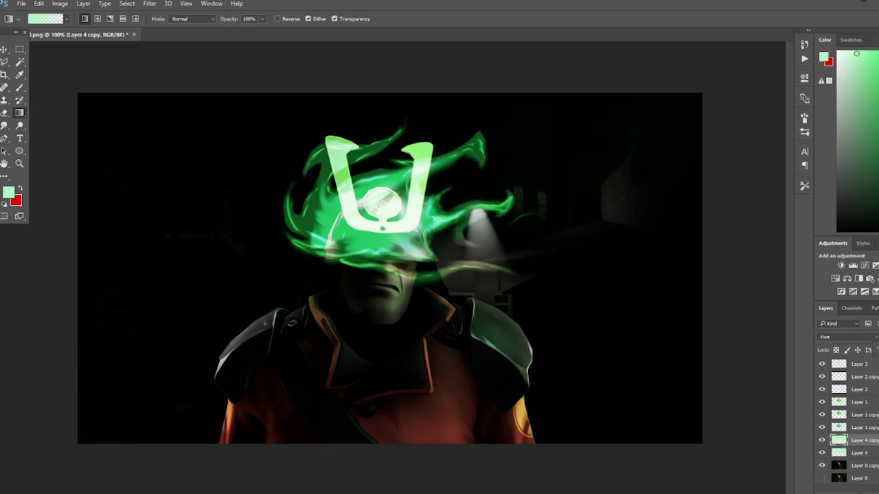
scroll(840, 340, "down", 2)
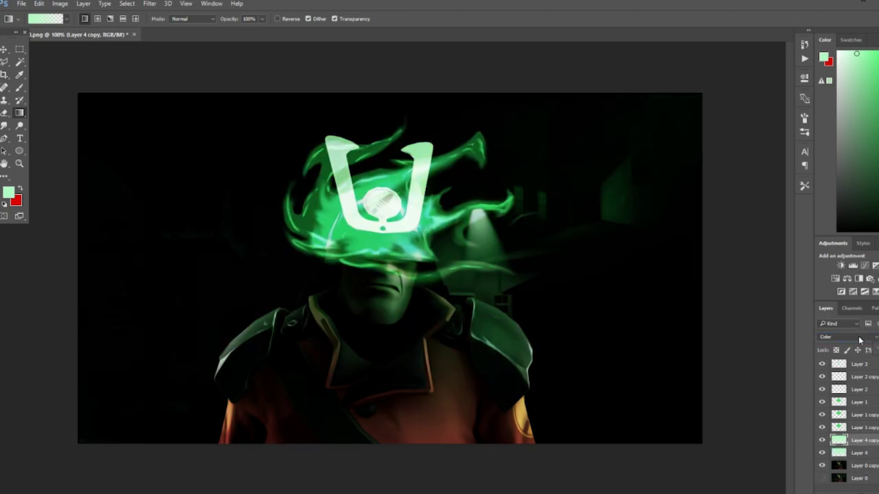
scroll(861, 339, "up", 1)
left_click(823, 441)
left_click(822, 440)
scroll(839, 337, "up", 12)
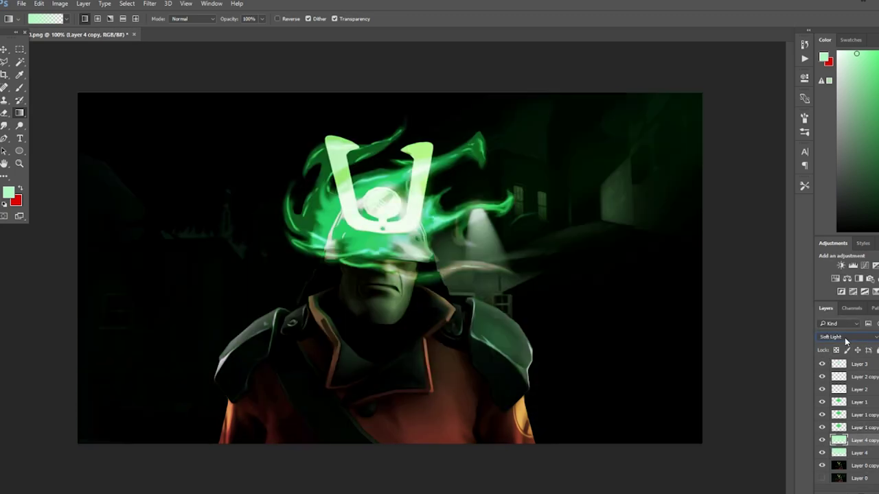
Duplicate the Soft Light gradient layer again and set the new duplicate's blend mode to Soft Light
key("ctrl+j")
left_click(869, 337)
left_click(858, 242)
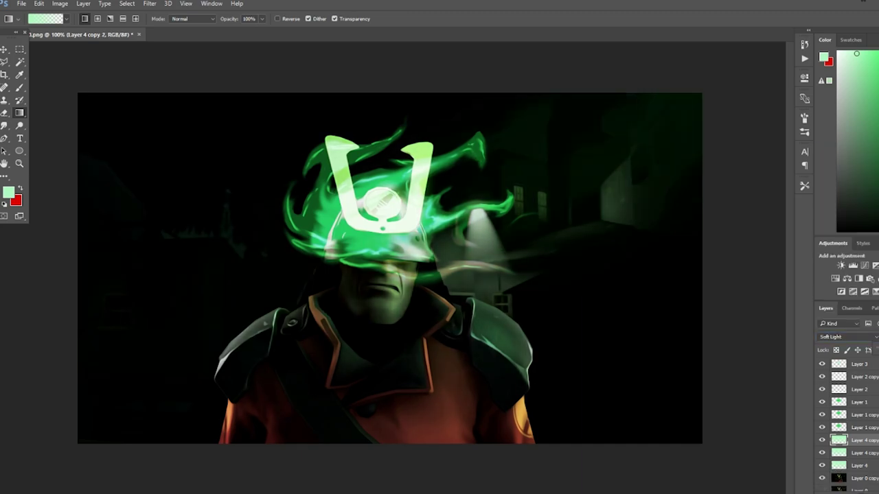
Add a new layer just above Layer 0 copy and brush pale green highlights on both shoulder pads and the collar edges
left_click(863, 478)
key("ctrl+shift+alt+n")
key("b")
left_click_drag(487, 318, 511, 342)
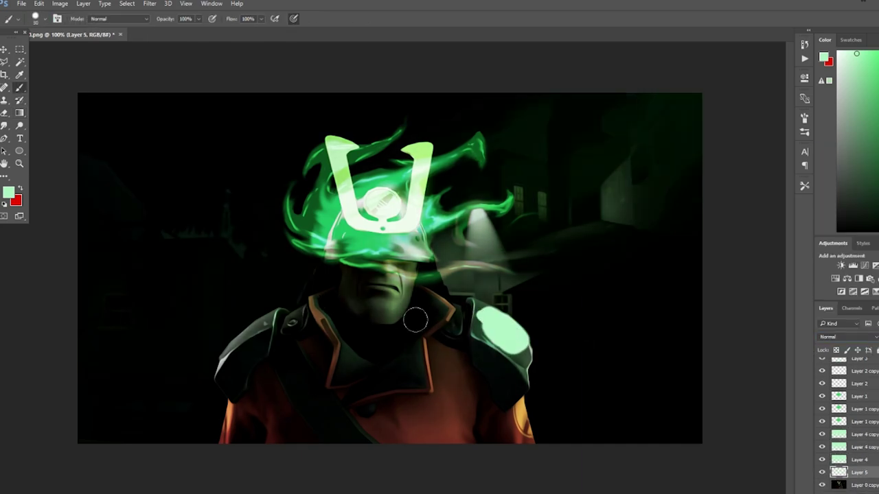
left_click_drag(268, 318, 227, 360)
Apply a Motion Blur to the Layer 5 highlights with an angle of -90° and a distance of 85 pixels
left_click(149, 4)
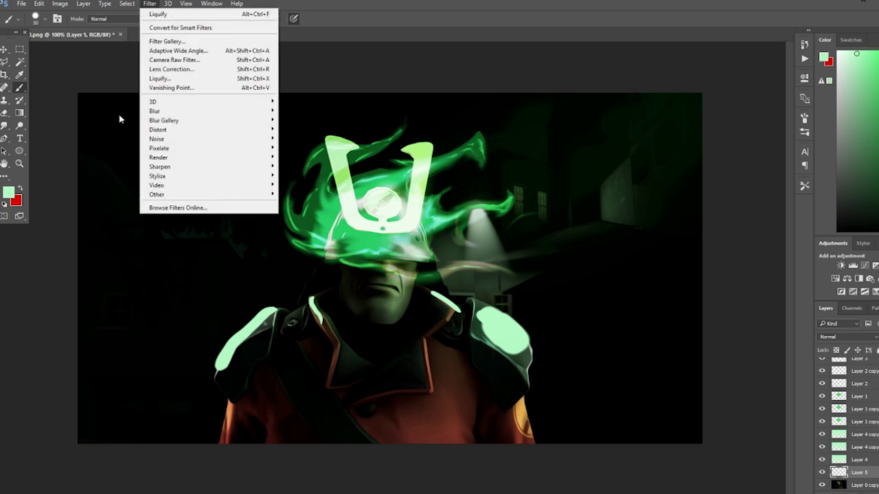
mouse_move(157, 111)
left_click(108, 167)
left_click(604, 282)
left_click_drag(528, 309, 551, 309)
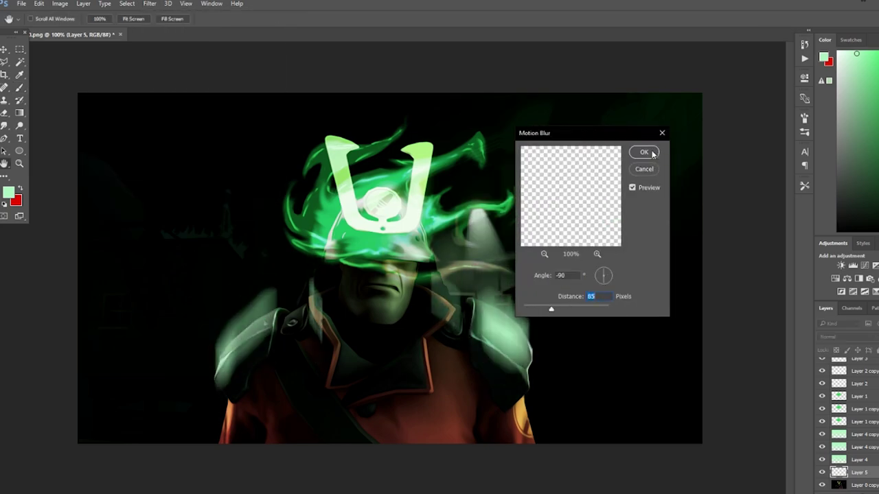
left_click(652, 153)
Transform the blurred highlights, moving them down and pulling the lower corners inward to fit the shoulder pads
key("ctrl+t")
key("shift+Down")
key("shift+Down")
key("shift+Down")
mouse_move(531, 409)
left_mouse_down()
mouse_move(522, 395)
mouse_move(530, 408)
mouse_move(520, 408)
left_mouse_up()
left_click_drag(215, 410, 223, 409)
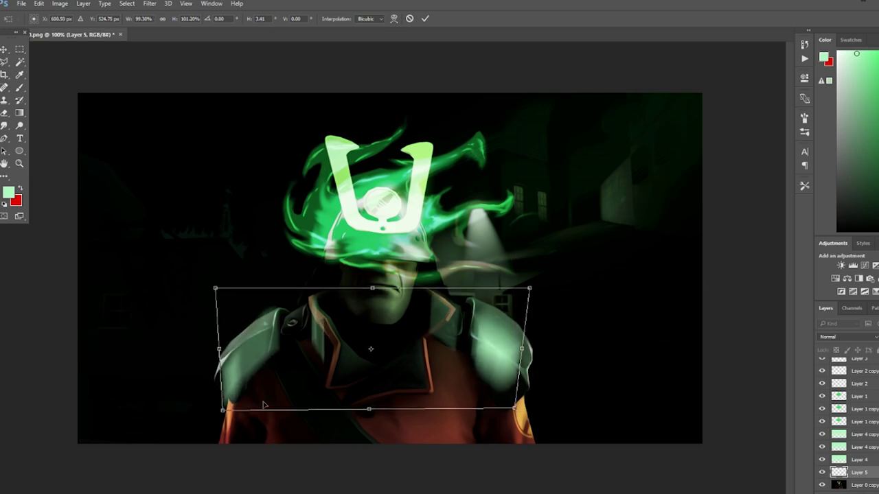
key("Return")
Set Layer 5's blend mode to Color, and duplicate it with the duplicate in Linear Dodge (Add)
left_click(836, 338)
left_click(823, 324)
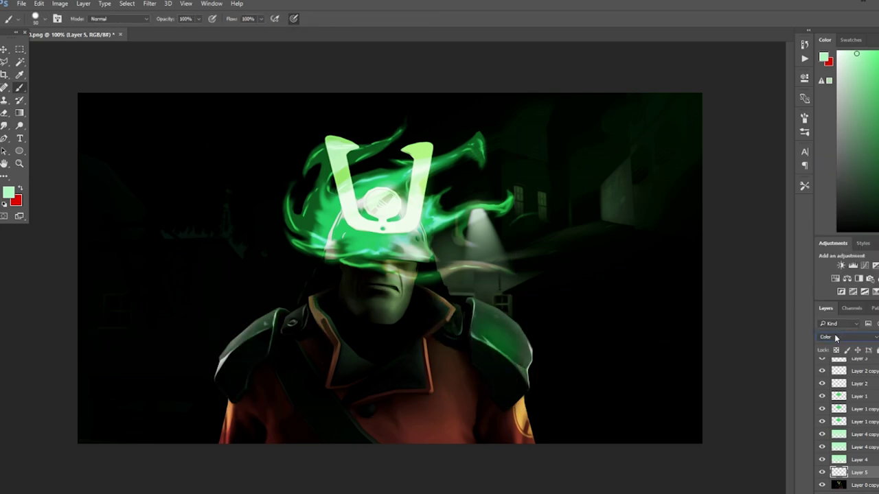
key("ctrl+j")
scroll(835, 336, "up", 15)
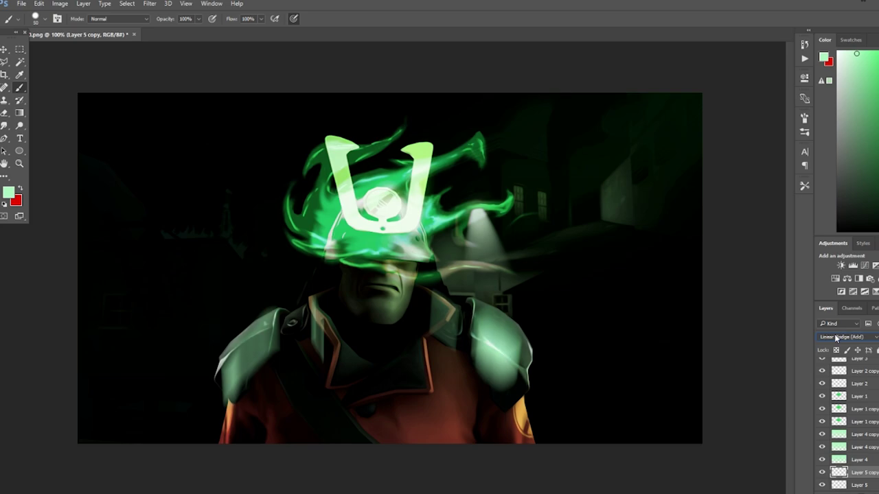
Apply a Gaussian Blur to Layer 5 copy and move it beneath Layer 5
left_click(149, 4)
left_click(309, 152)
left_click(687, 255)
left_click_drag(855, 473, 855, 490)
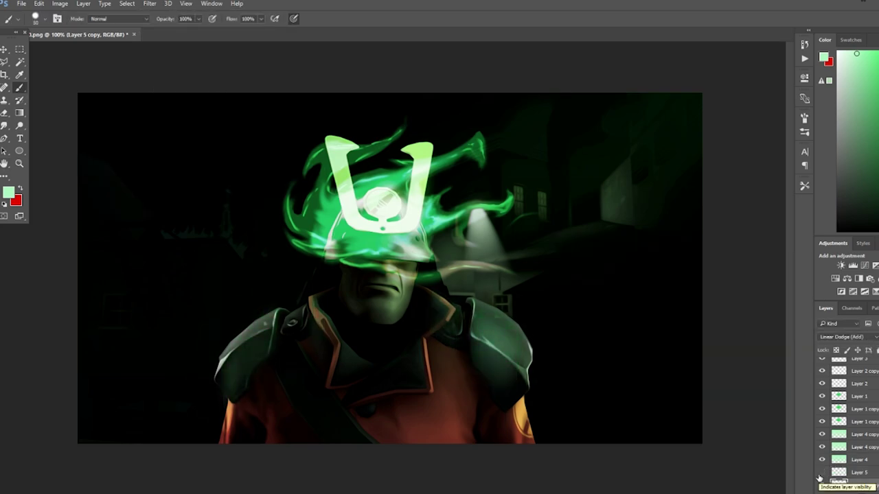
Merge all the flame and lighting layers above Layer 0 into a single layer
left_click(859, 360)
right_click(864, 363)
left_click(824, 365)
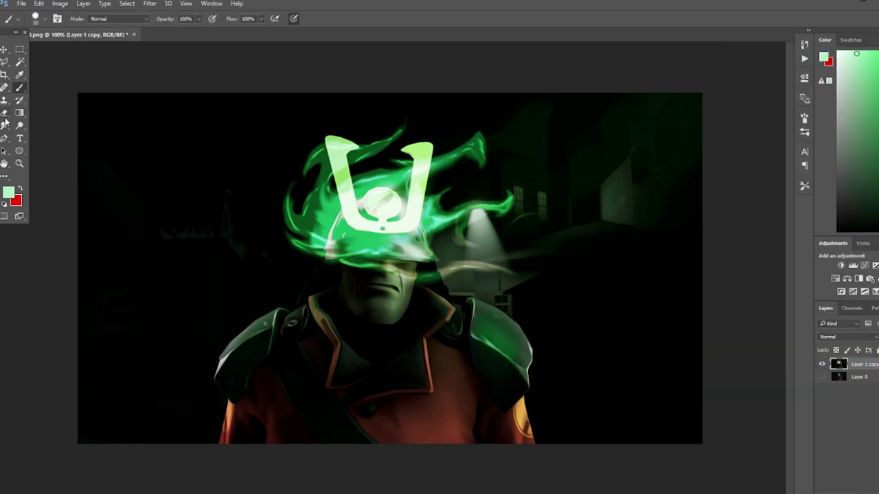
Add a new layer and brush thin pale green rim lines along the jaw and the lower collar edge with a smaller brush
left_click(5, 126)
left_click(878, 493)
key("b")
key("ctrl+plus")
key("bracketleft")
key("bracketleft")
key("bracketleft")
key("bracketleft")
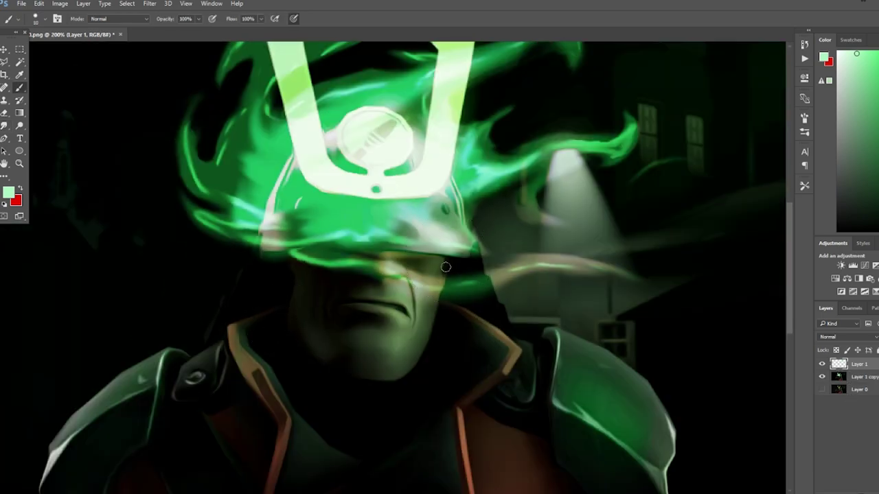
mouse_move(442, 258)
left_mouse_down()
mouse_move(408, 373)
mouse_move(281, 245)
left_mouse_up()
left_click_drag(345, 275, 353, 358)
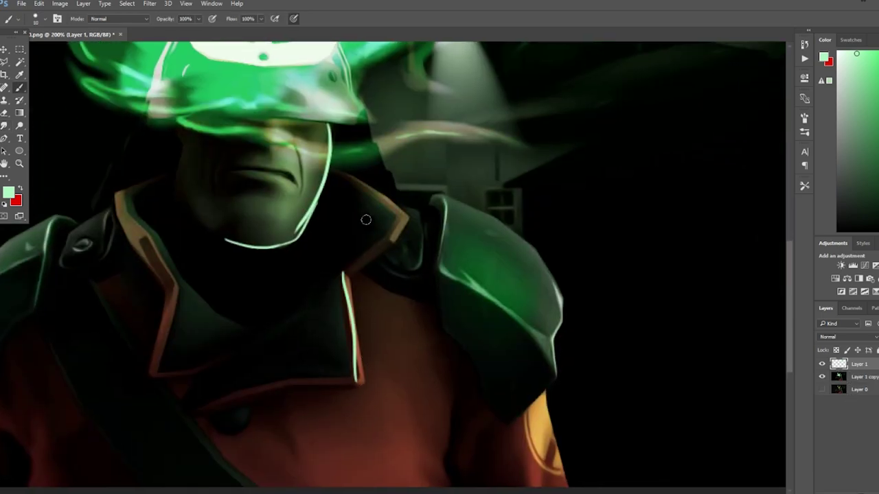
Brush more thin pale green rim lines along both shoulder pads, the upper collar edges and the chest strap
left_click_drag(445, 201, 435, 274)
mouse_move(135, 213)
left_mouse_down()
mouse_move(300, 251)
mouse_move(308, 273)
left_mouse_up()
left_click_drag(310, 278, 331, 314)
left_click_drag(333, 199, 364, 242)
left_click_drag(395, 297, 470, 381)
mouse_move(404, 166)
left_mouse_down()
mouse_move(347, 202)
mouse_move(296, 254)
left_mouse_up()
left_click_drag(404, 204, 395, 247)
left_click_drag(573, 264, 399, 384)
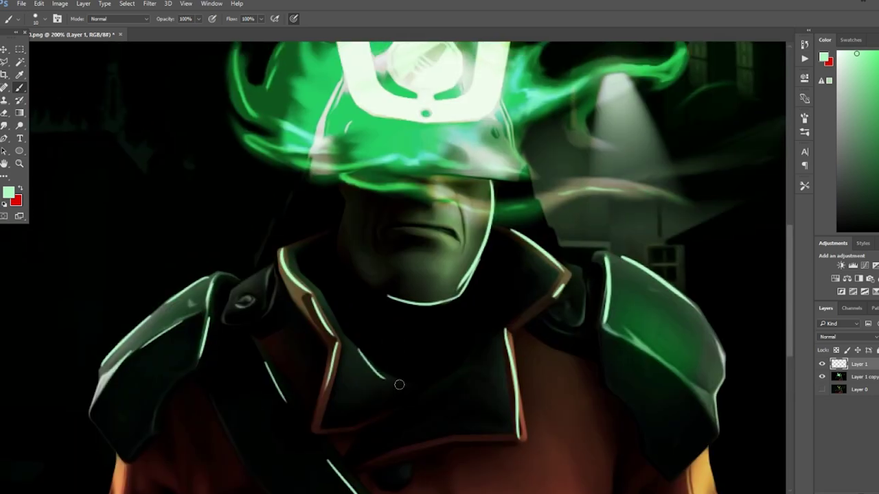
Compare blend modes for the rim lines and set Layer 1 to Soft Light
key("ctrl+minus")
scroll(843, 340, "down", 20)
scroll(843, 339, "up", 8)
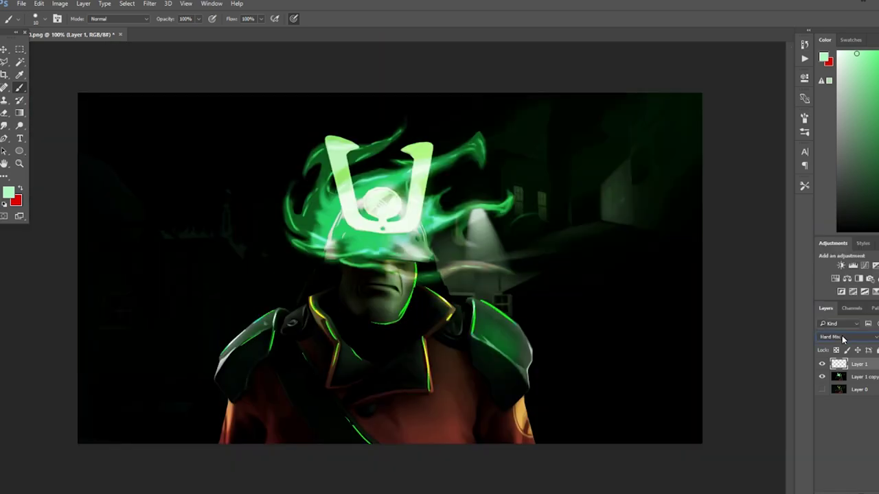
scroll(843, 340, "up", 4)
scroll(829, 341, "down", 4)
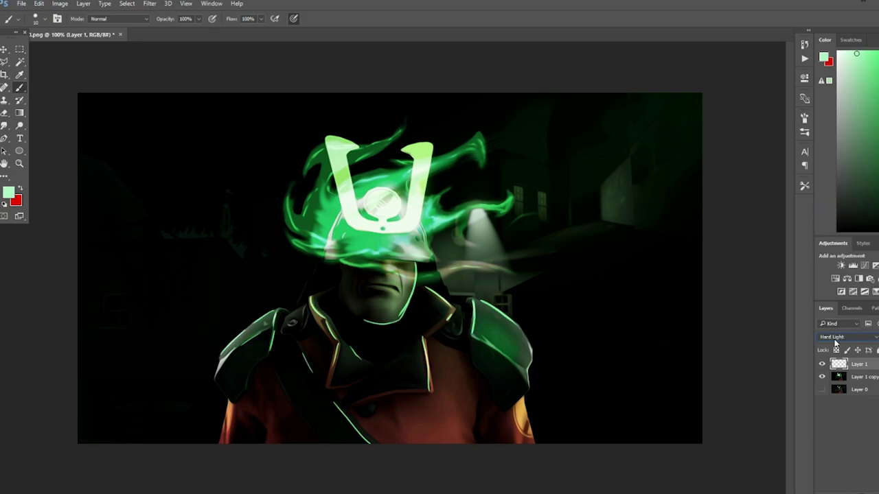
Smudge the Layer 1 rim lines on the jaw, collar and shoulder pads at 30% strength to soften them
key("ctrl+plus")
key("ctrl+plus")
key("r")
mouse_move(444, 412)
left_mouse_down()
mouse_move(441, 278)
mouse_move(455, 227)
left_mouse_up()
left_click_drag(662, 377, 605, 306)
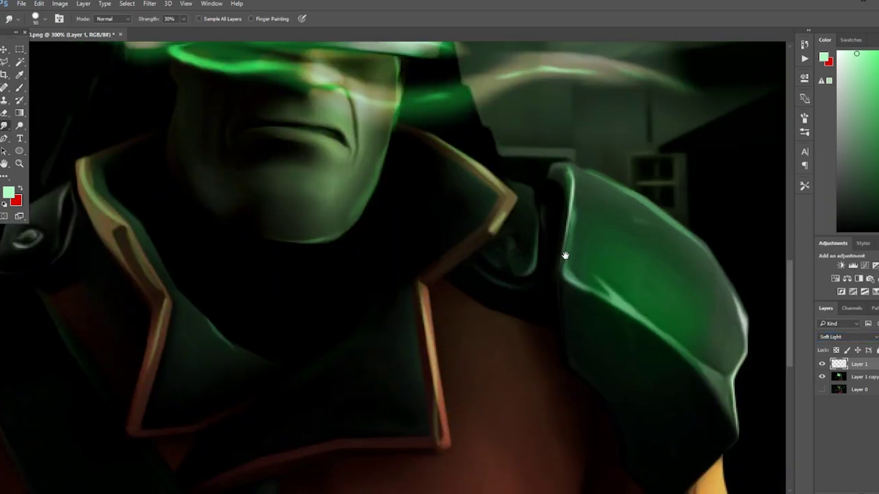
left_click_drag(565, 255, 817, 209)
mouse_move(485, 320)
left_mouse_down()
mouse_move(394, 226)
mouse_move(362, 167)
left_mouse_up()
left_click_drag(583, 201, 569, 260)
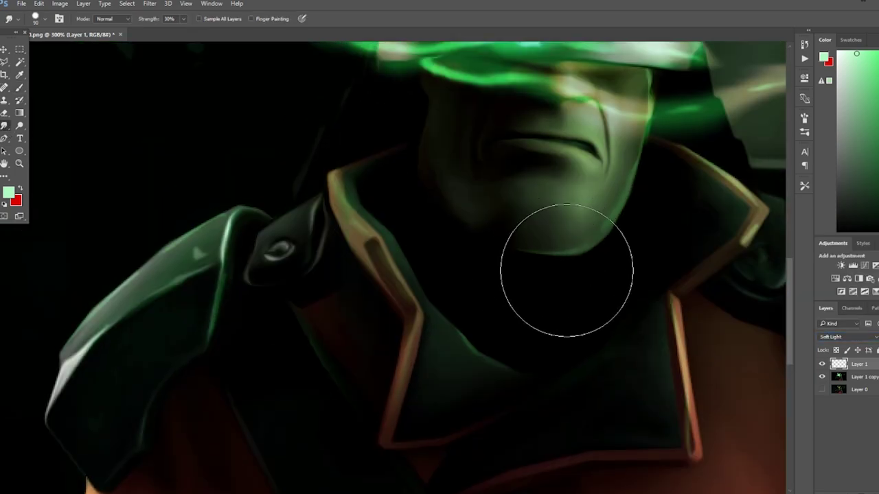
left_click_drag(575, 94, 490, 306)
key("ctrl+minus")
key("ctrl+minus")
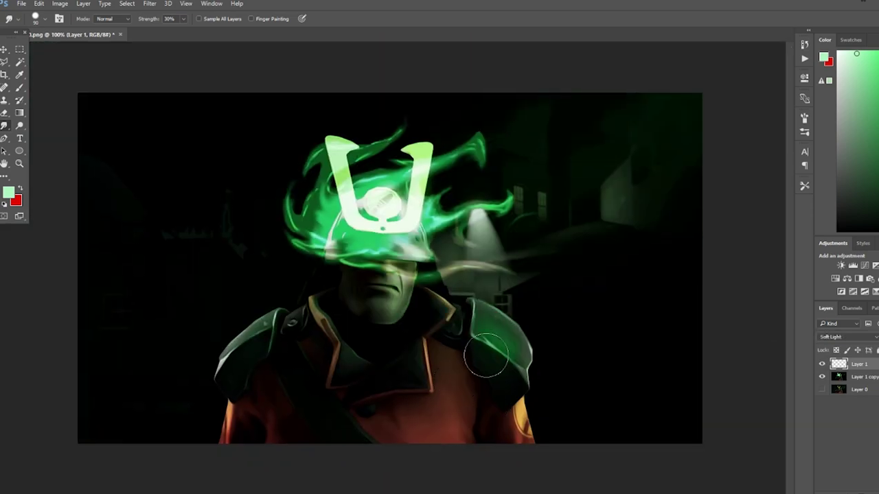
Duplicate the Layer 1 rim highlights twice and try Color, Soft Light and Hard Light blending on the copies
key("ctrl+j")
scroll(828, 337, "down", 12)
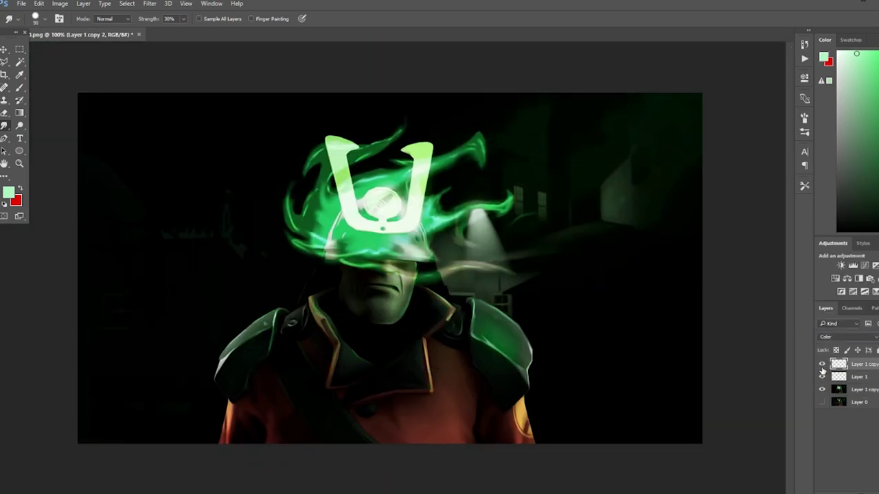
scroll(848, 337, "up", 11)
scroll(848, 337, "up", 8)
scroll(848, 337, "down", 8)
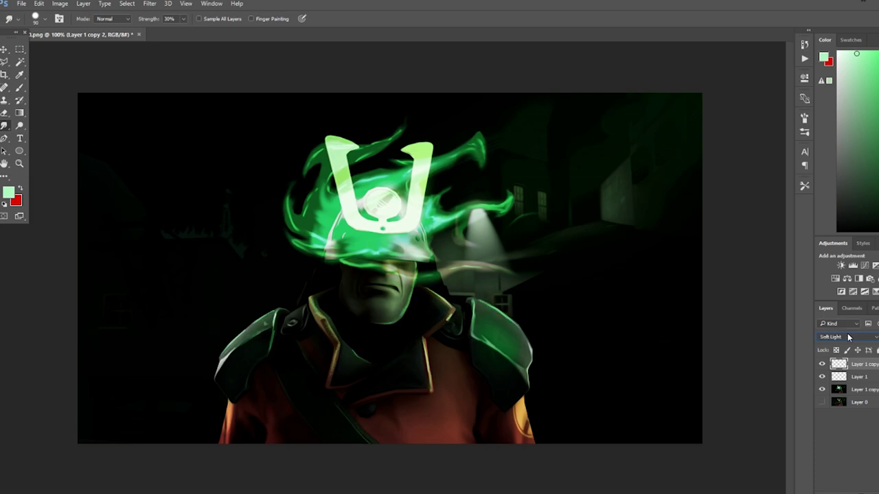
key("Down")
key("Up")
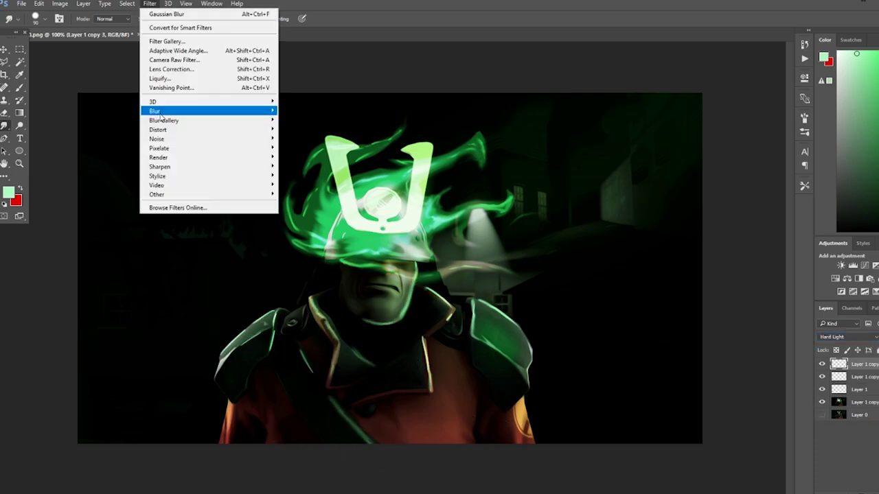
key("Escape")
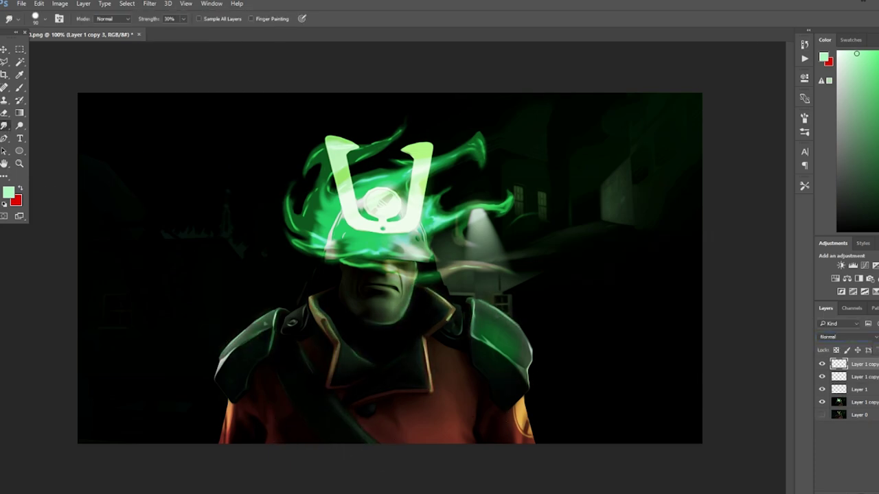
Draw a gradient inward from the right edge of the canvas to darken the background
key("g")
left_click_drag(706, 224, 538, 224)
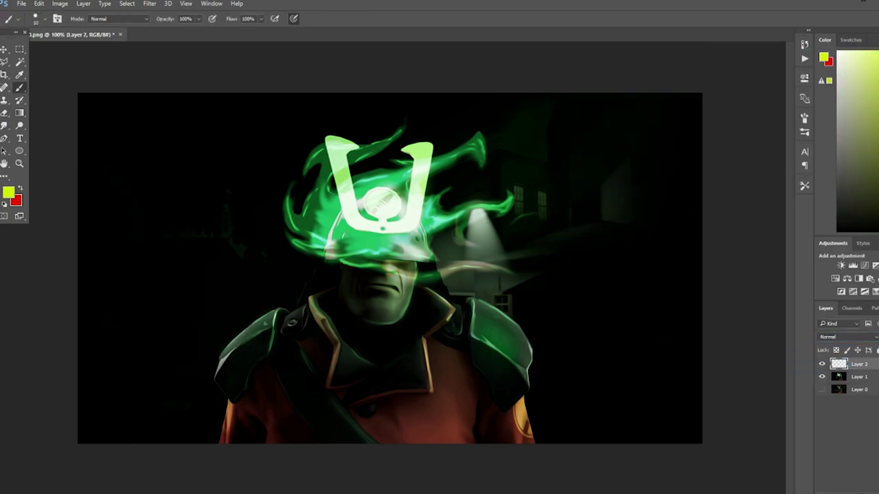
Set Layer 2 to Soft Light and brush yellow-green over the coat, strap and shoulder pads at 29% opacity and 22% flow
left_click(848, 337)
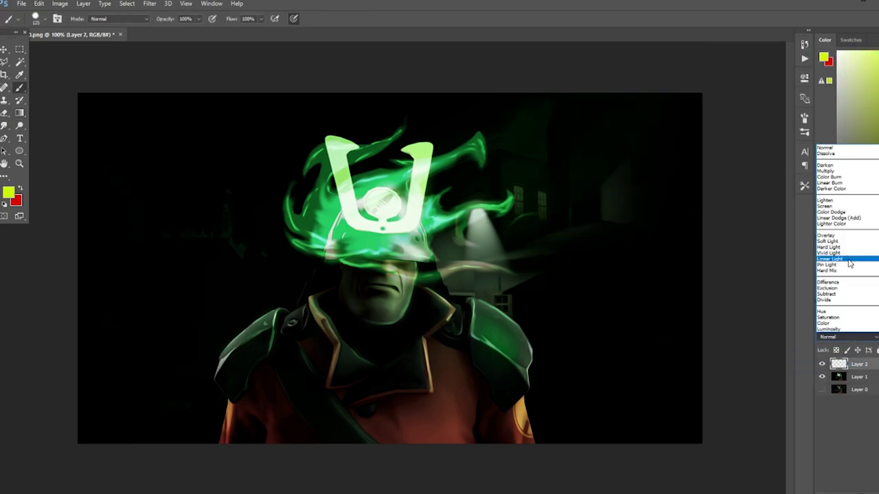
left_click(838, 254)
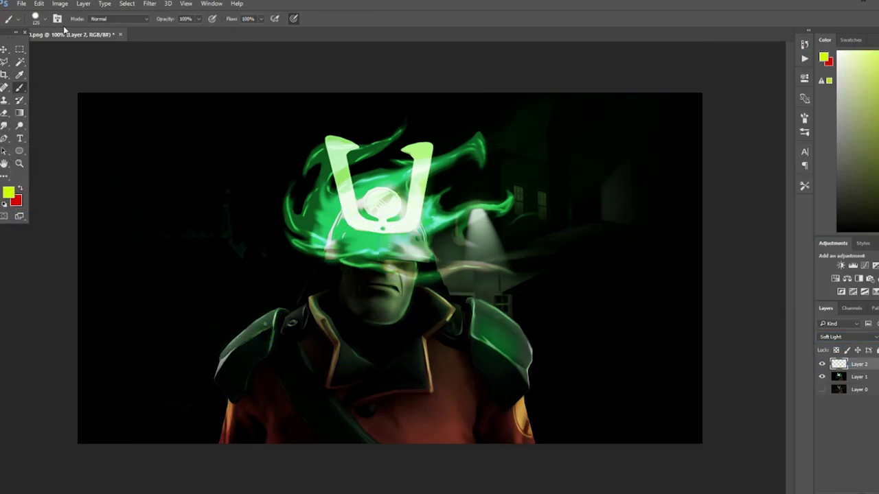
left_click(37, 19)
left_click(199, 18)
left_click_drag(198, 31, 164, 31)
left_click(261, 19)
left_click_drag(260, 30, 225, 30)
left_click_drag(270, 375, 355, 356)
left_click_drag(398, 385, 455, 451)
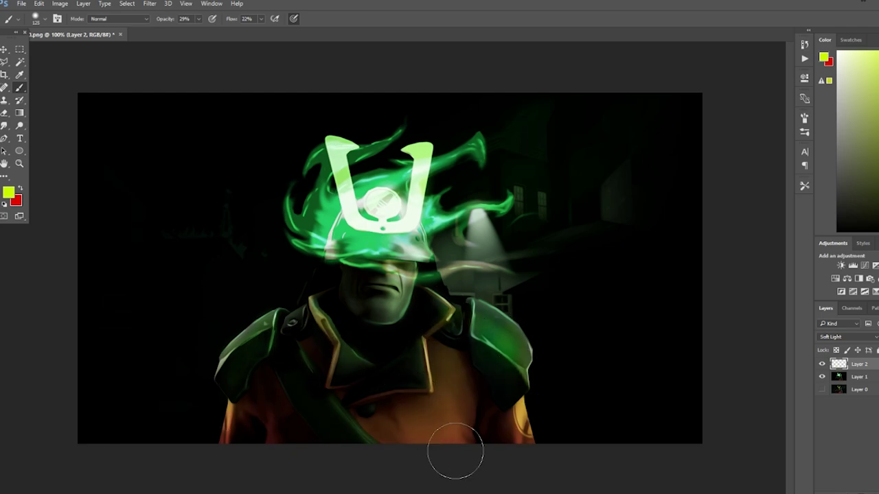
key("ctrl+alt+z")
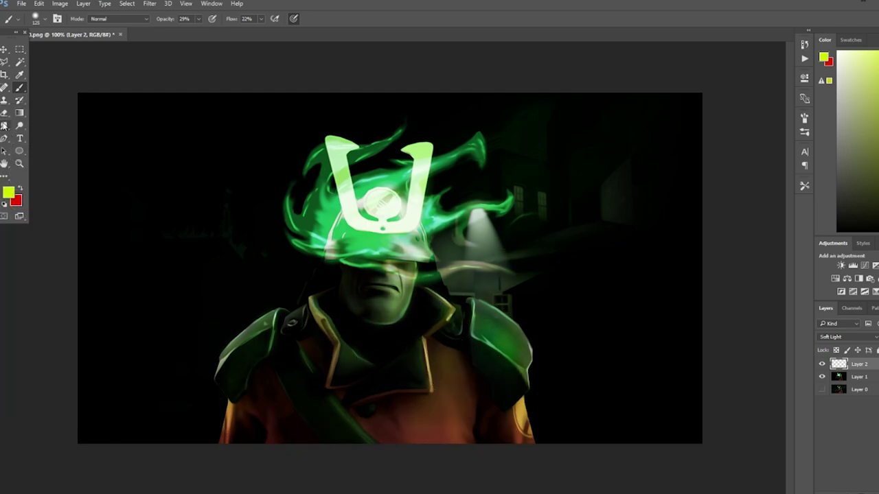
Try to desaturate the helmet crest on Layer 1 with the Sponge tool at 63% flow
left_click(3, 113)
right_click(19, 125)
left_click(63, 145)
right_click(19, 126)
left_click(62, 144)
left_click(858, 377)
left_click_drag(364, 228, 336, 214)
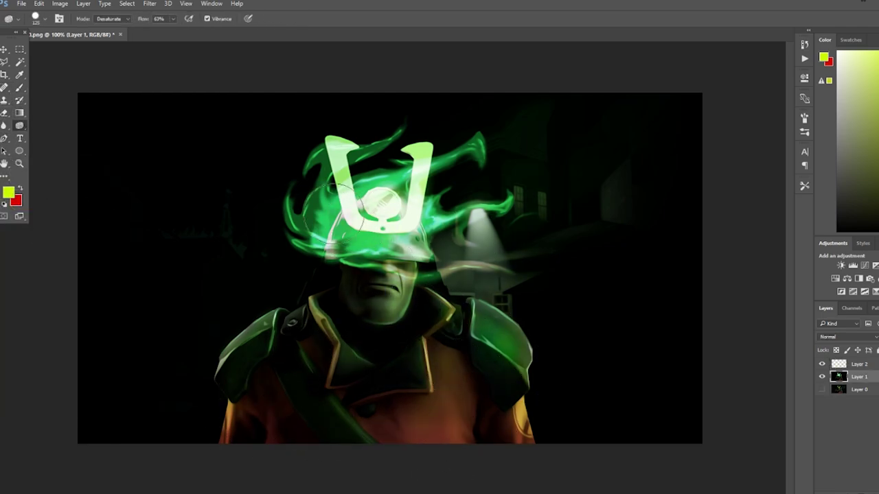
key("ctrl+alt+z")
key("ctrl+shift+z")
key("ctrl+alt+z")
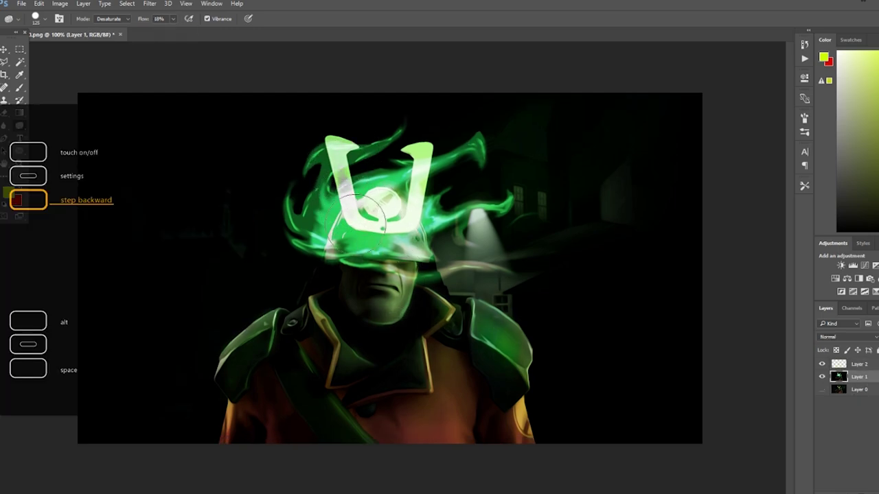
Desaturate the helmet emblem on Layer 1 with the Sponge tool at 6% flow and 31% hardness
left_click(173, 21)
left_click_drag(171, 31, 166, 32)
left_click(44, 19)
left_click_drag(113, 72, 67, 73)
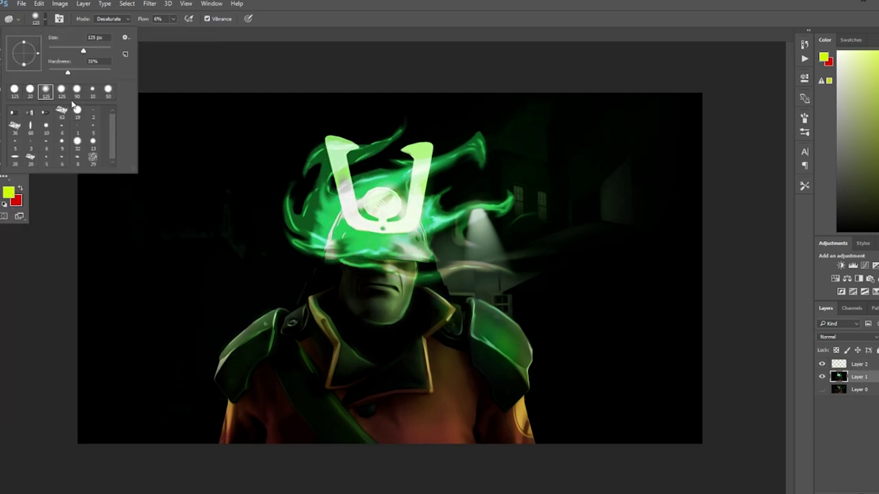
left_click(393, 219)
Darken the shadows on the soldier's face with the Burn tool, using the Shadows range at 24% exposure
right_click(19, 126)
left_click(53, 136)
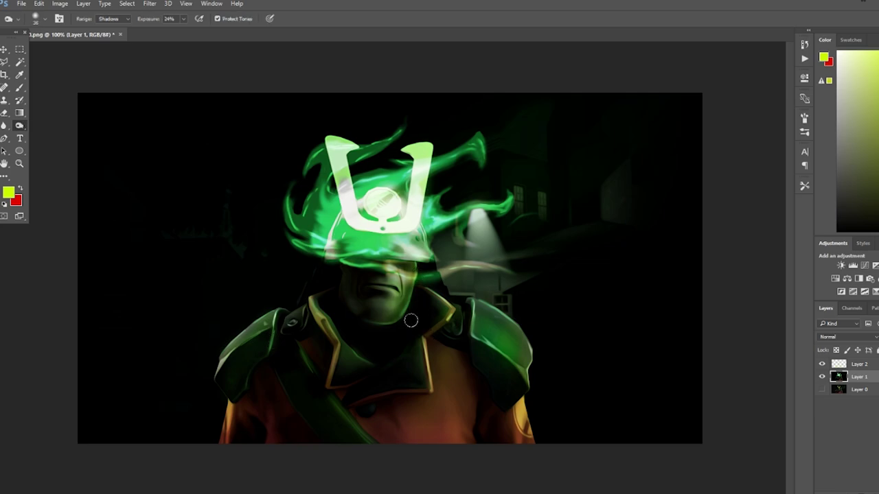